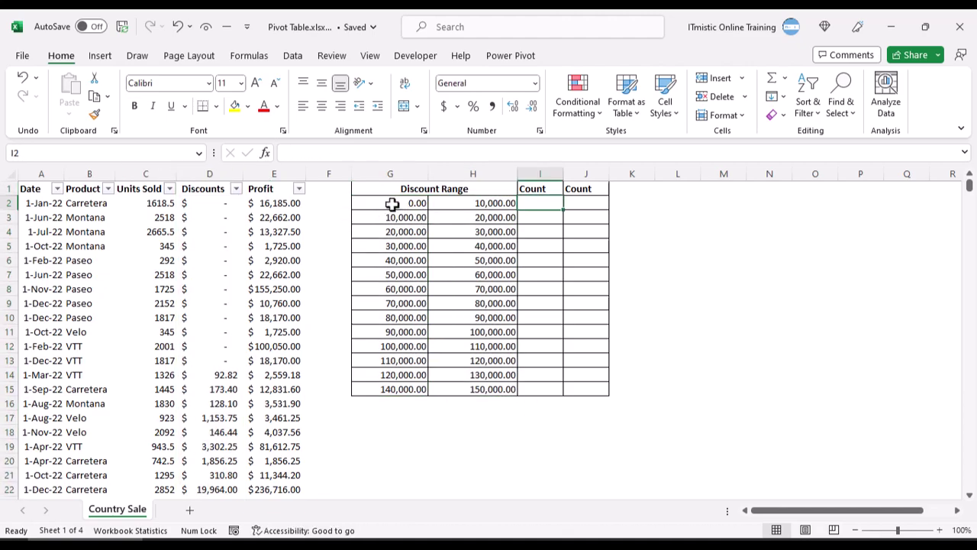
Step: Begin a COUNTIFS formula in I2 whose first condition tests rngDiscount against ">="&G2
drag(392, 204, 454, 203)
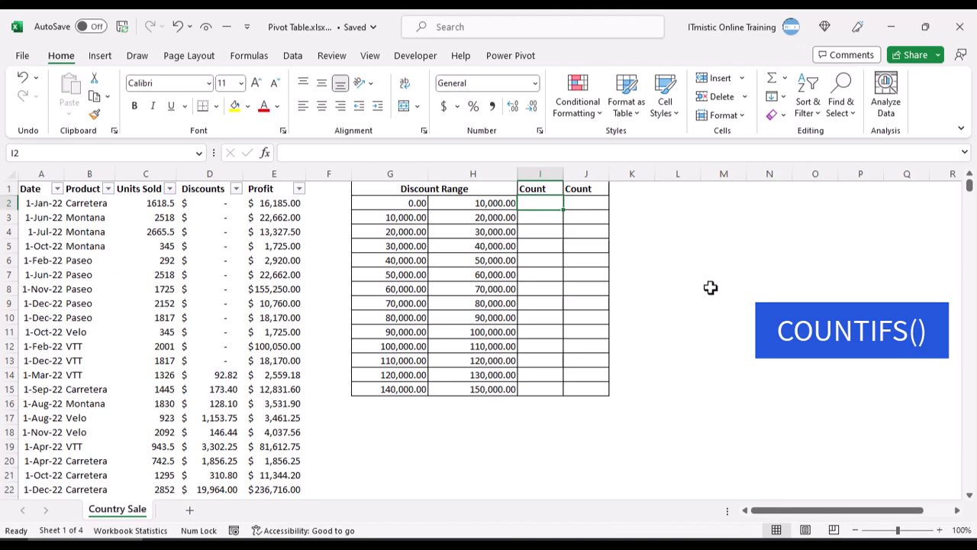
text(=countif)
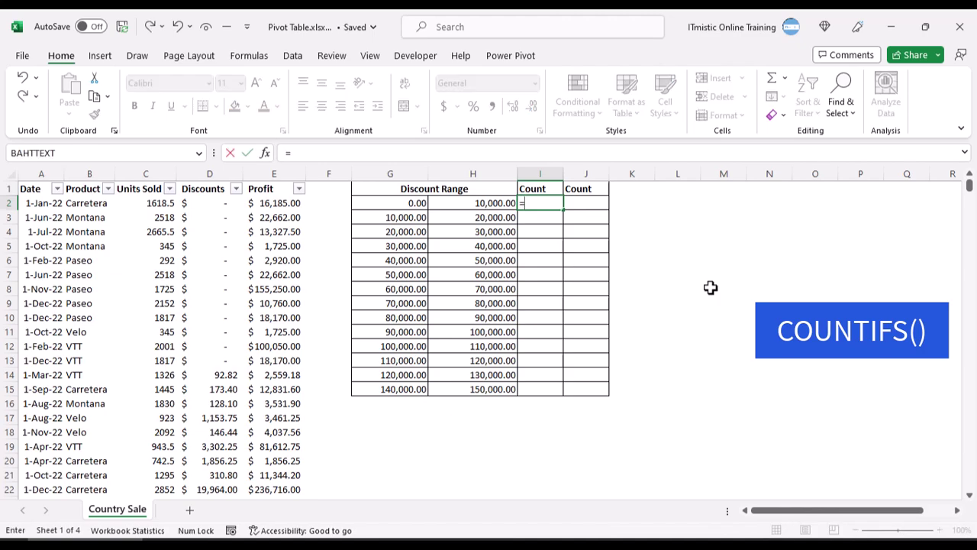
key(Tab)
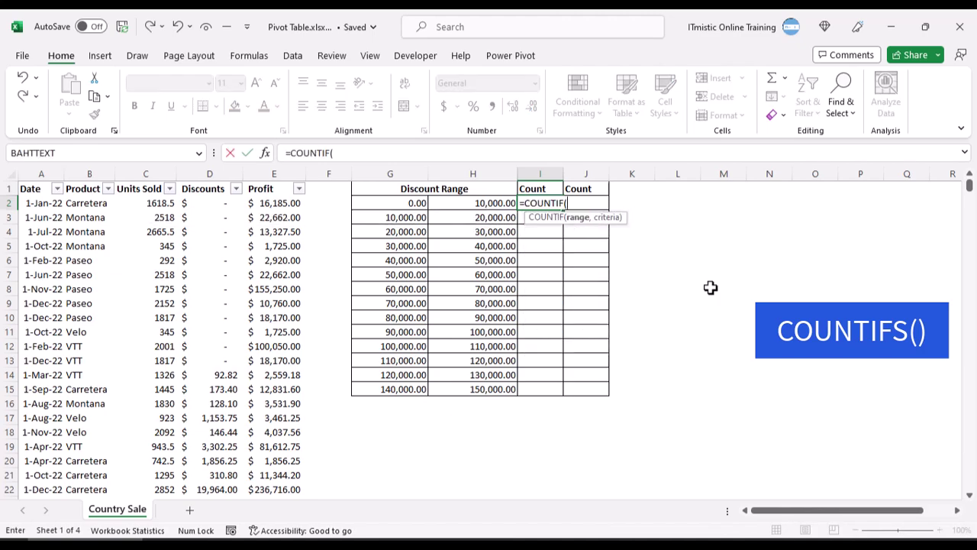
key(BackSpace)
text(s)
key(Tab)
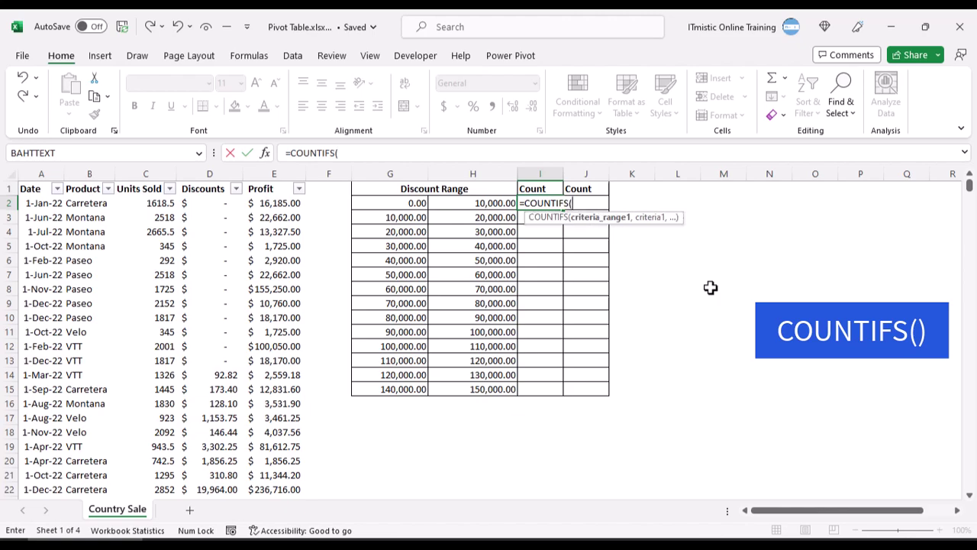
text(rng)
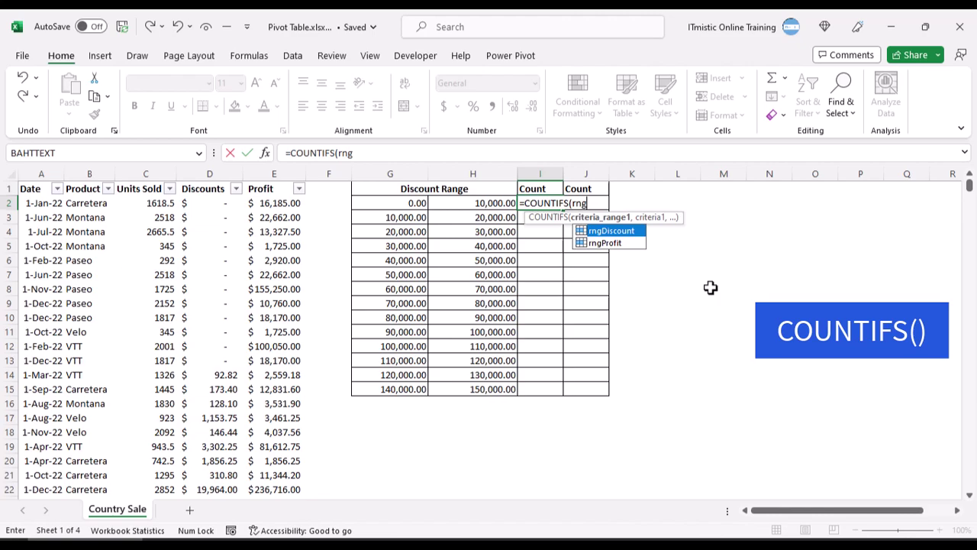
key(Tab)
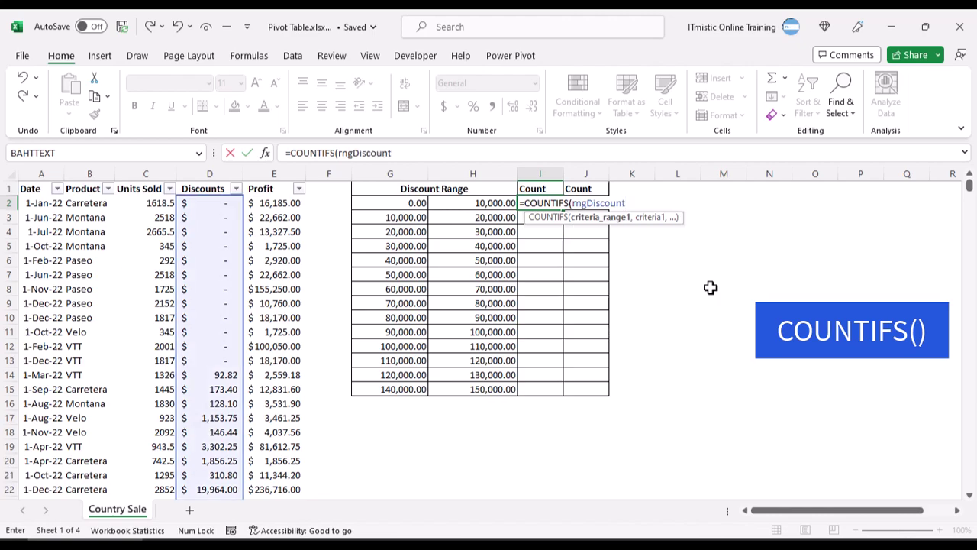
text(,">="&)
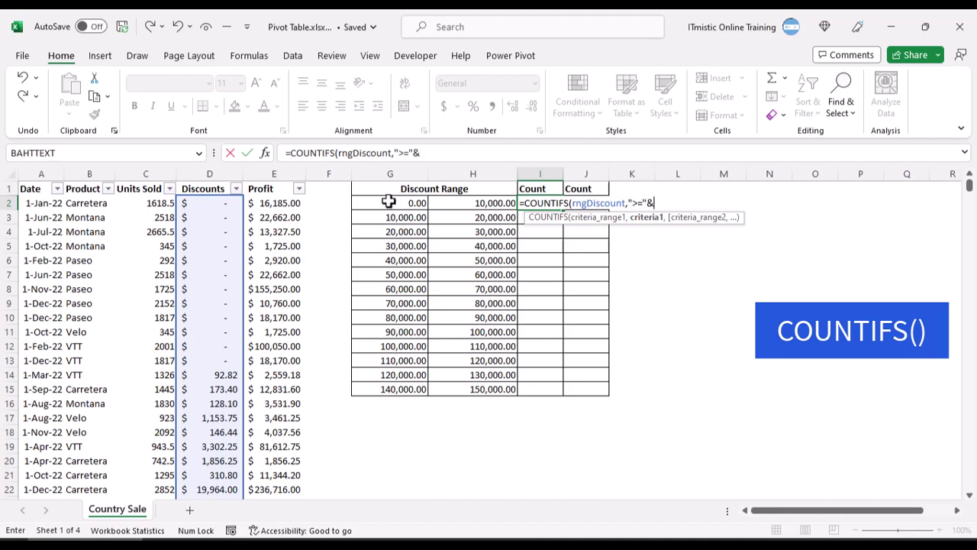
click(389, 202)
text(,)
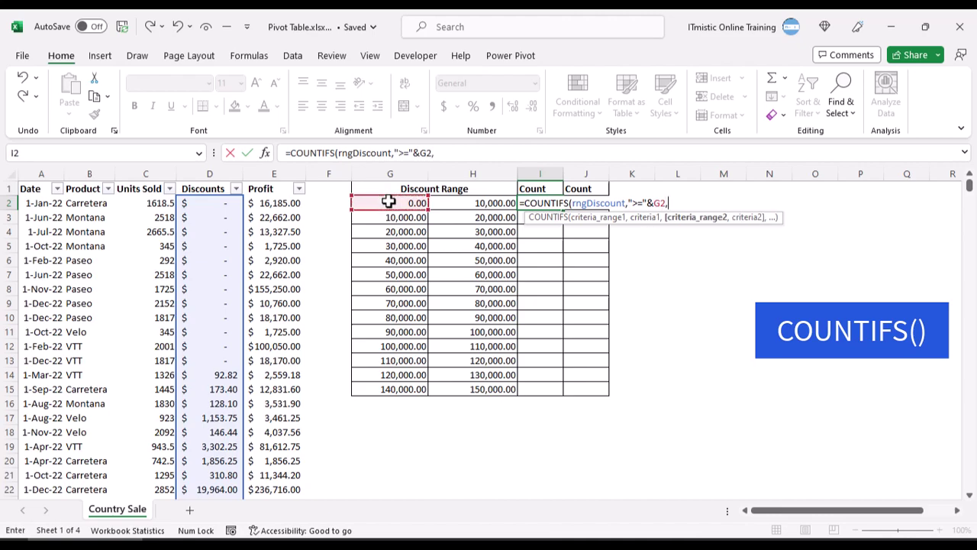
Step: Complete the I2 formula with a second condition testing rngDiscount against "<"&H2, and fill it down to I15
text(rng)
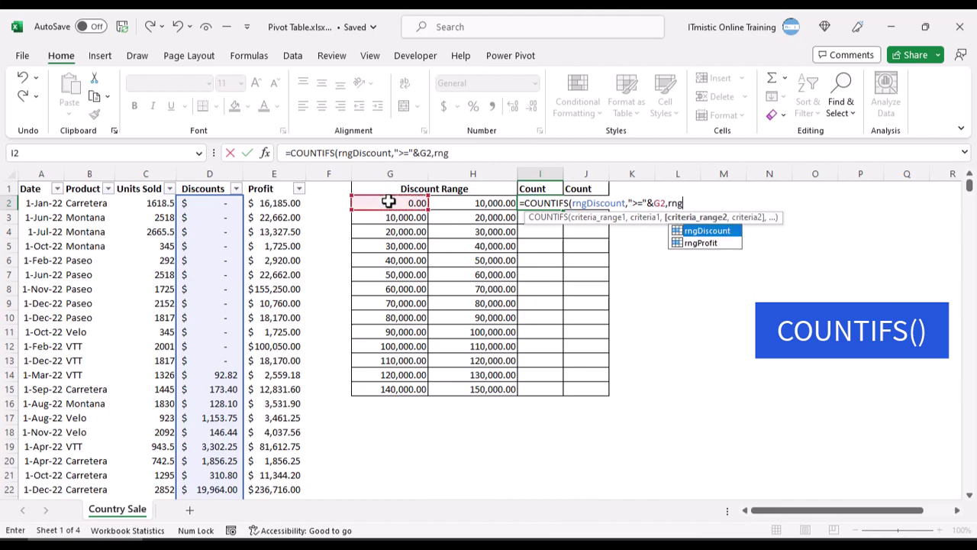
key(Tab)
text(,)
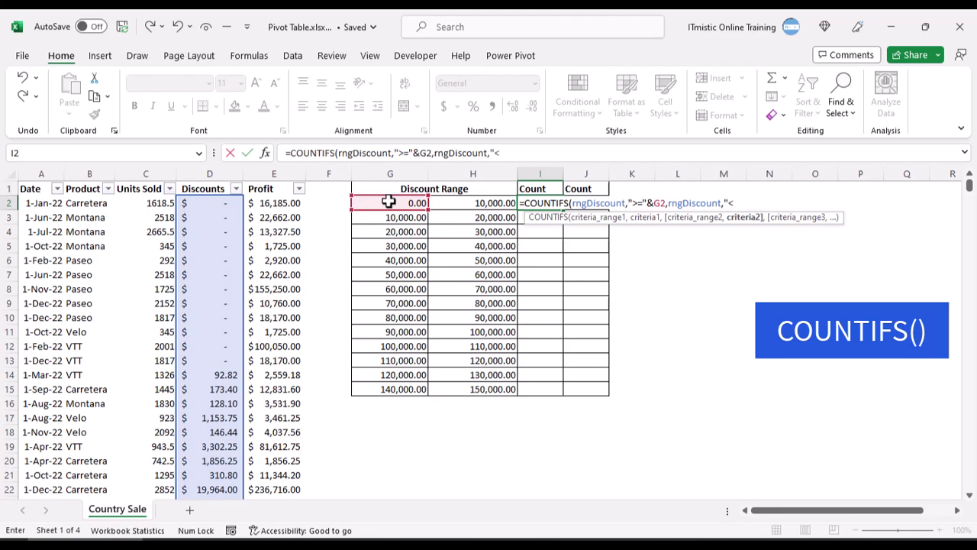
text("<"&)
click(462, 202)
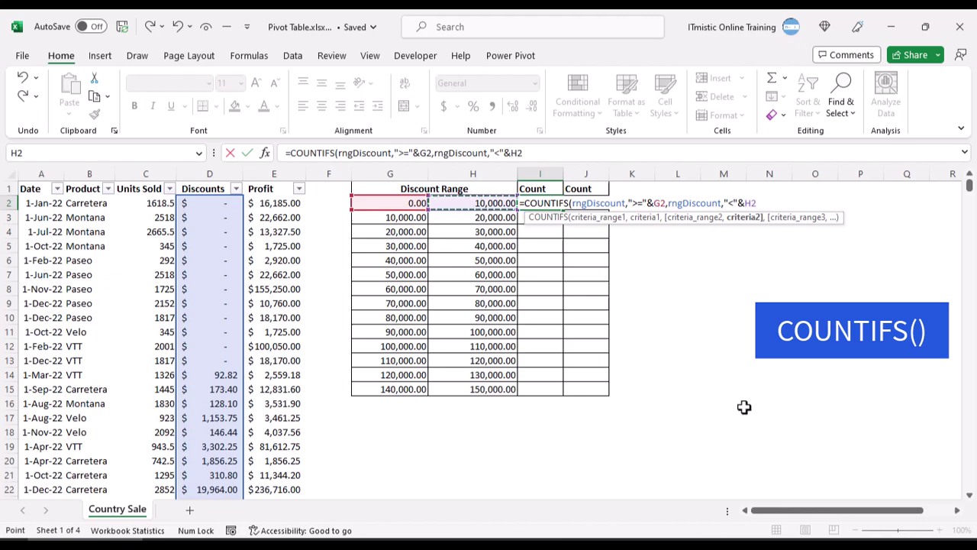
text())
key(ctrl+Return)
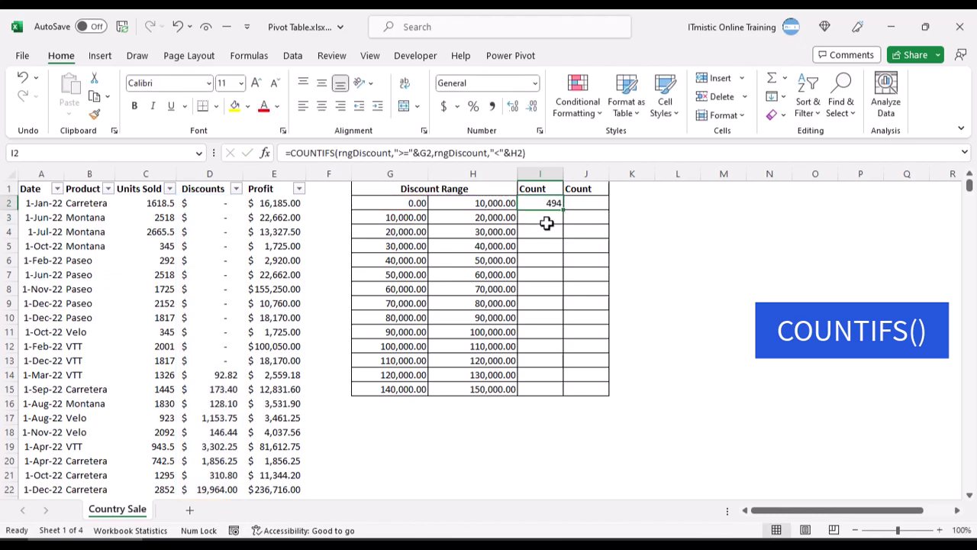
drag(563, 211, 559, 391)
Step: Examine the cell references of the COUNTIFS formulas in I9, I4 and I2, leaving them unedited
click(544, 306)
key(F2)
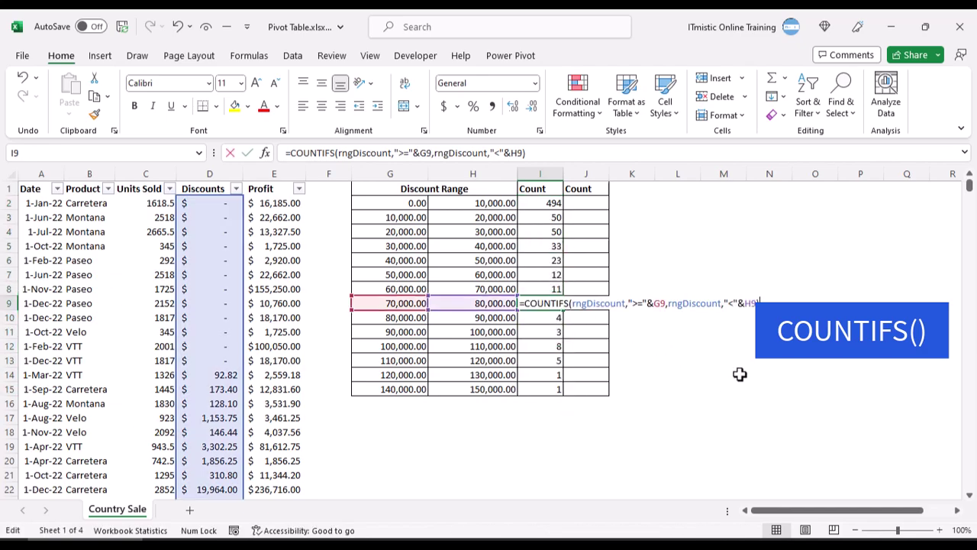
key(Escape)
click(541, 234)
key(F2)
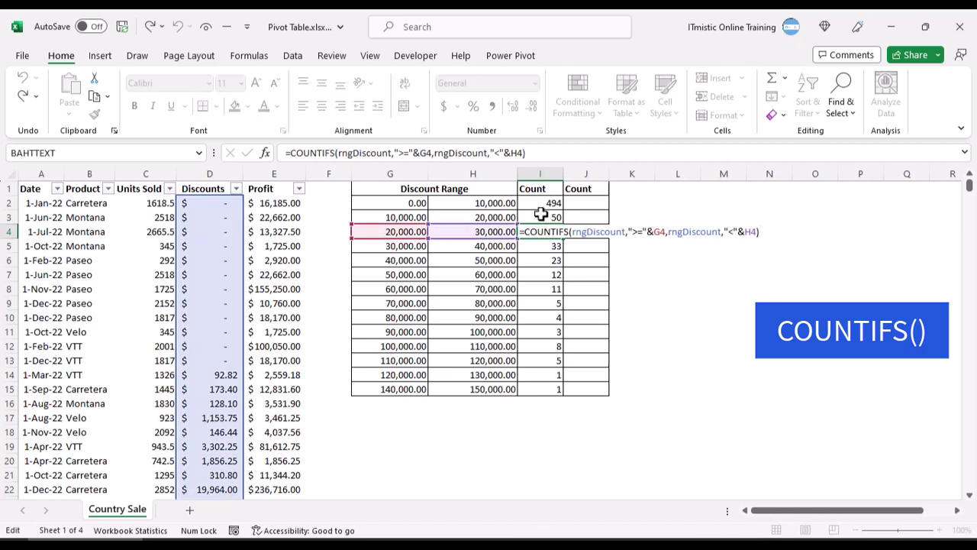
key(Escape)
click(541, 200)
key(F2)
key(Escape)
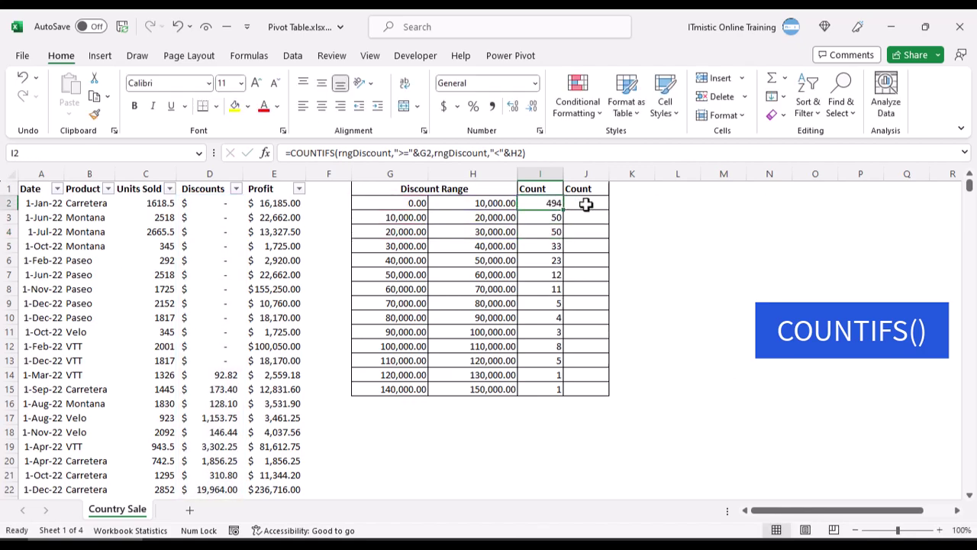
Step: Enter =FREQUENCY(rngDiscount,H2:H15) in J2 and check the spilled results down to J16 against the upper limits
click(585, 203)
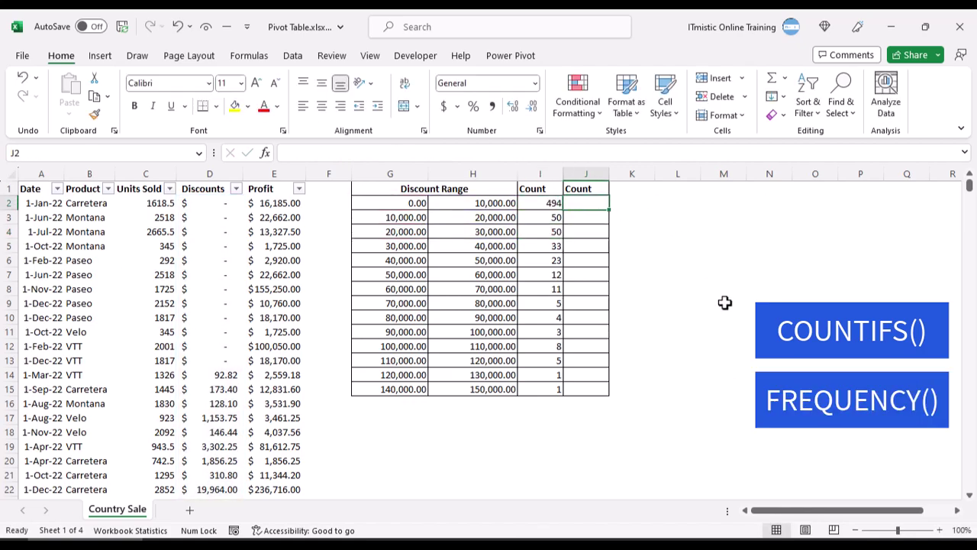
text(=FREQUENCY()
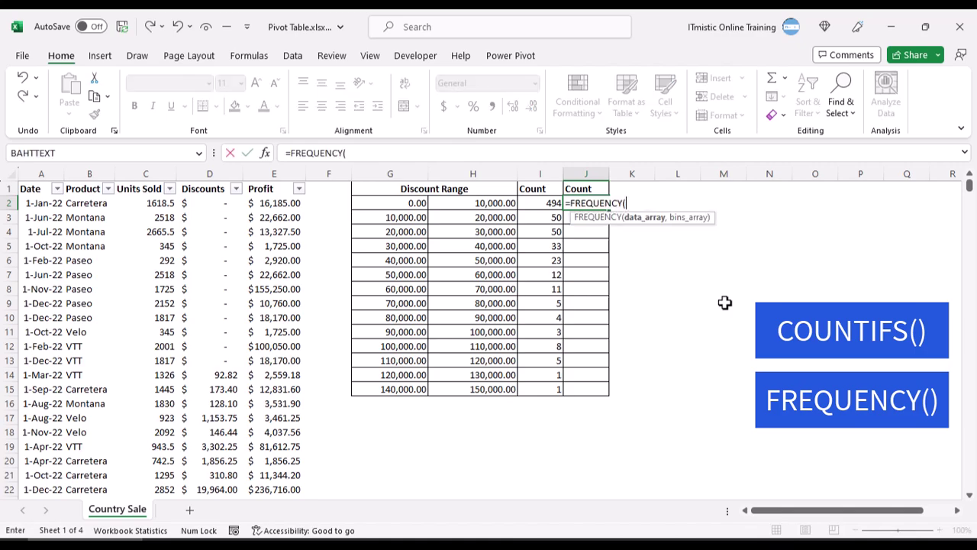
text(rng)
key(Tab)
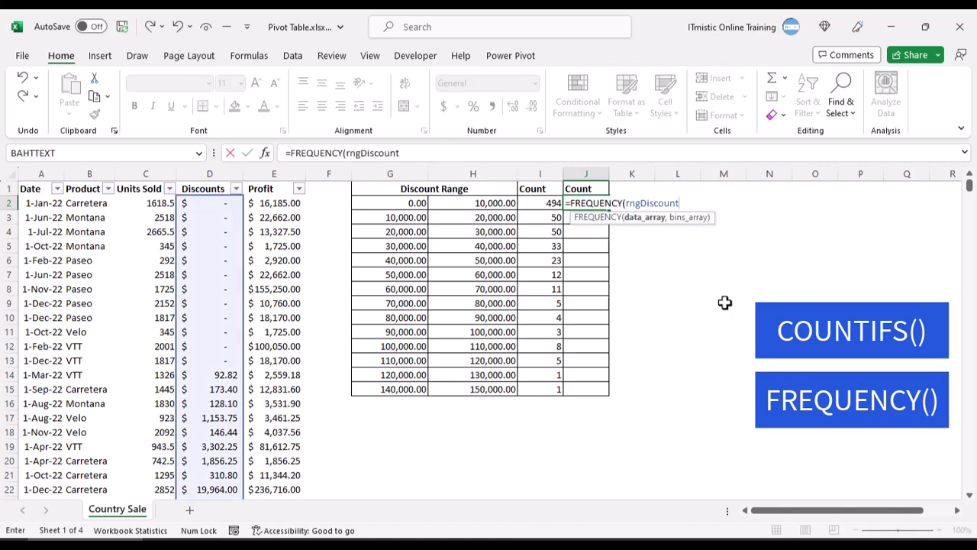
text(,)
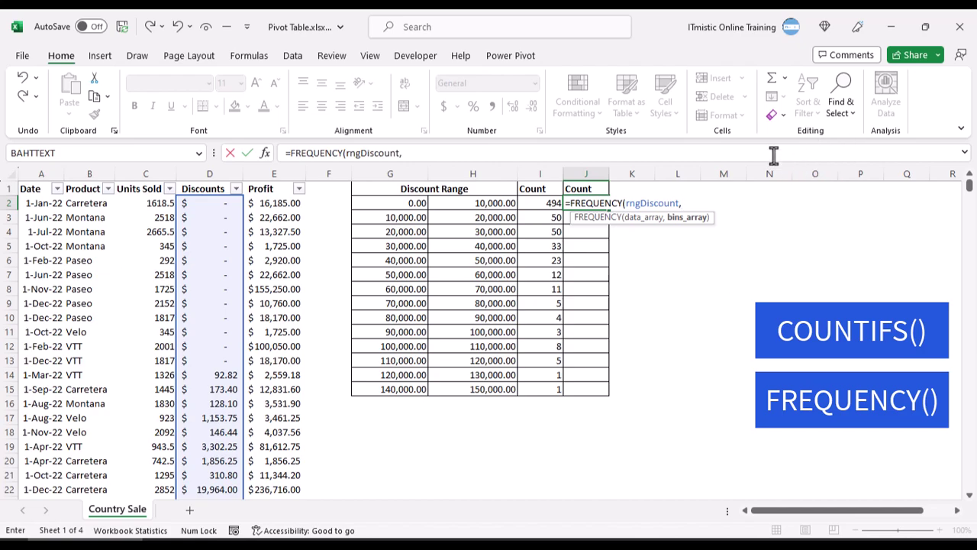
drag(464, 203, 480, 389)
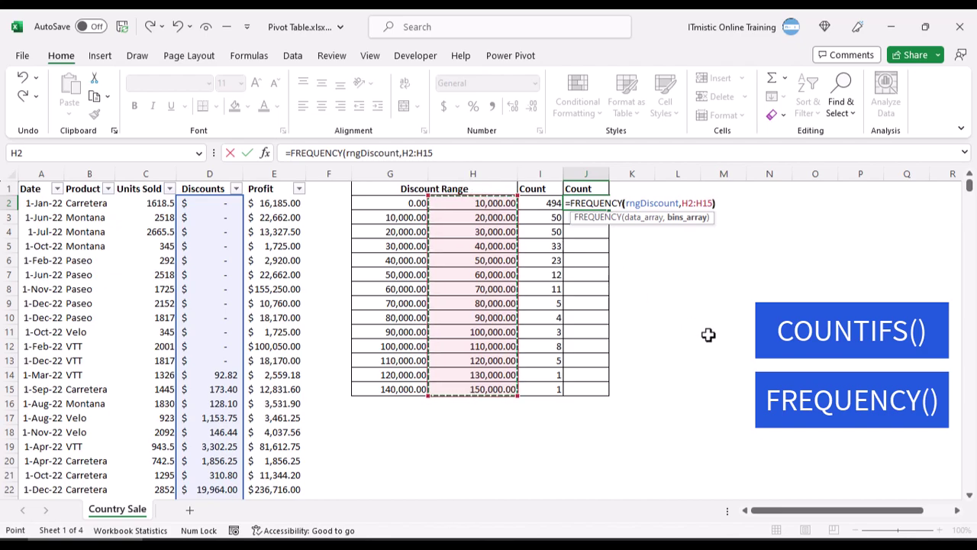
key(Return)
drag(585, 202, 591, 391)
click(592, 405)
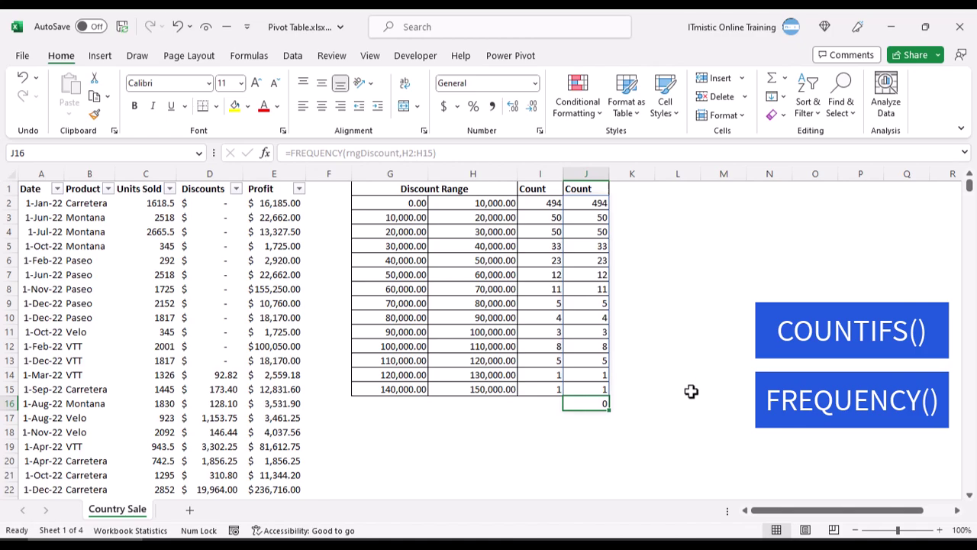
click(484, 401)
drag(451, 389, 460, 405)
click(586, 403)
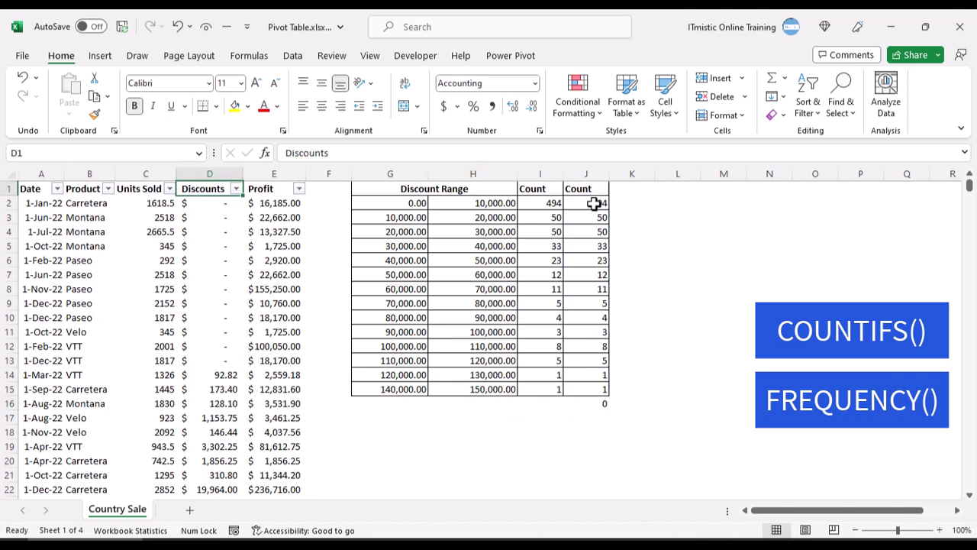
Step: Try the lower limits G2:G15 as the bins of the FREQUENCY formula in J2 and check the extra result in J16
double_click(594, 204)
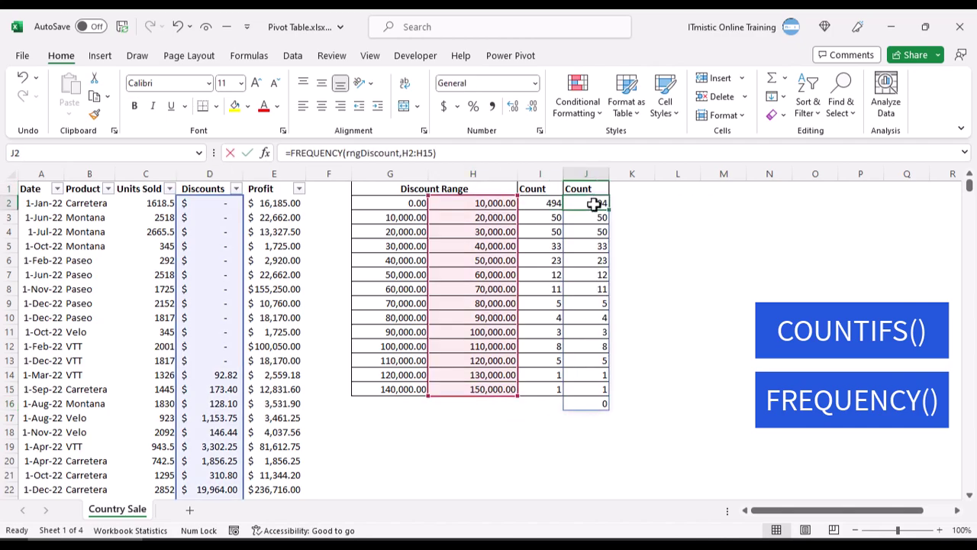
drag(432, 219, 406, 217)
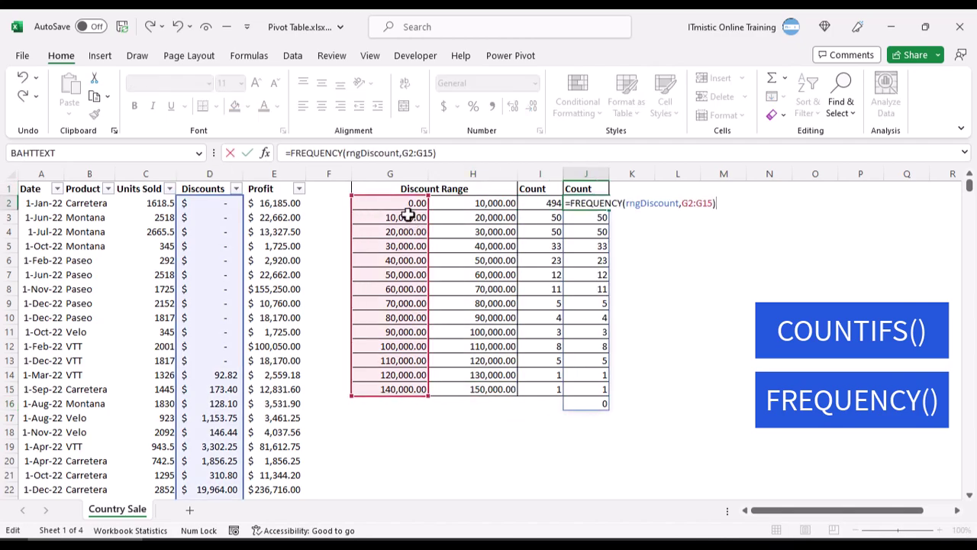
key(Return)
click(596, 403)
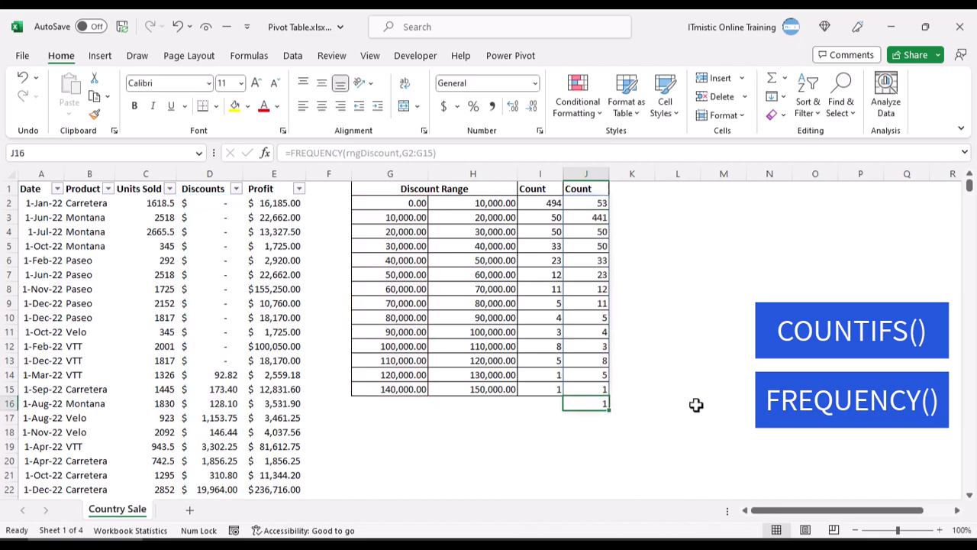
Step: Enter =FILTER(rngDiscount,rngDiscount>G15) in G16 to list the discounts above the last lower limit
click(393, 389)
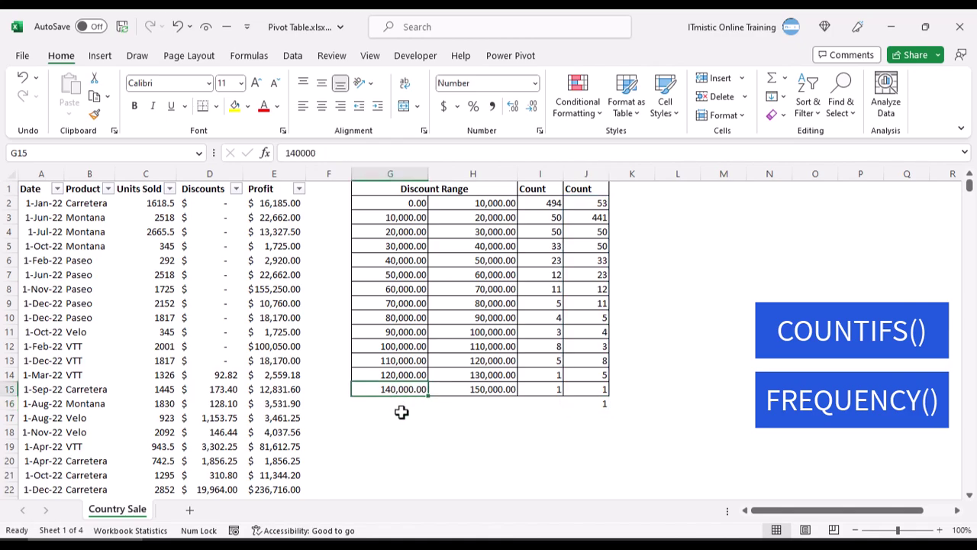
click(397, 417)
key(Up)
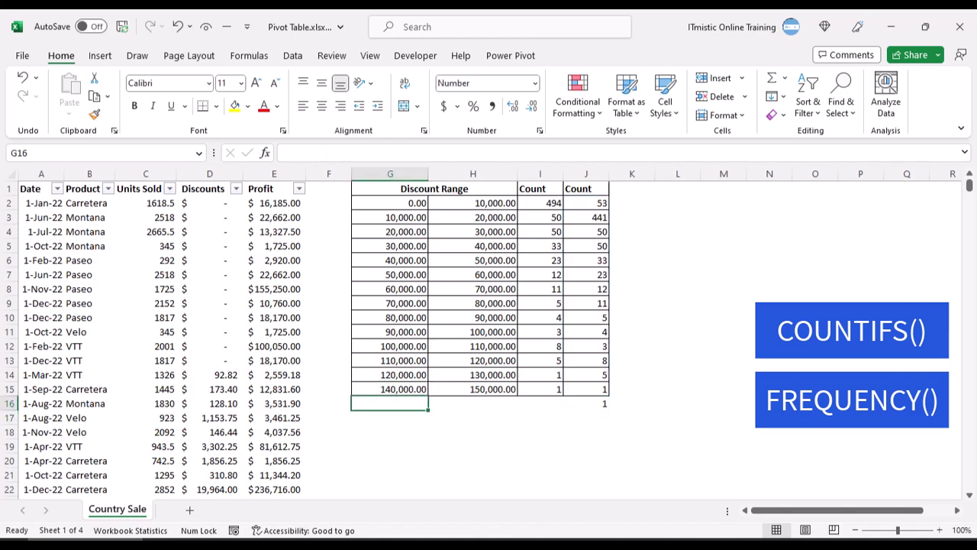
text(=fil)
key(Tab)
text(rng)
key(Tab)
text(,rng)
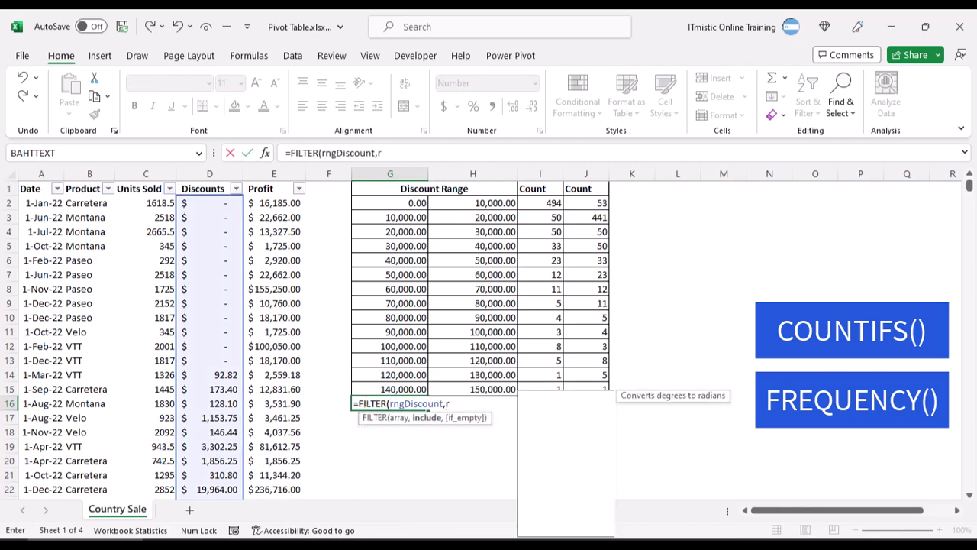
key(Tab)
text(>)
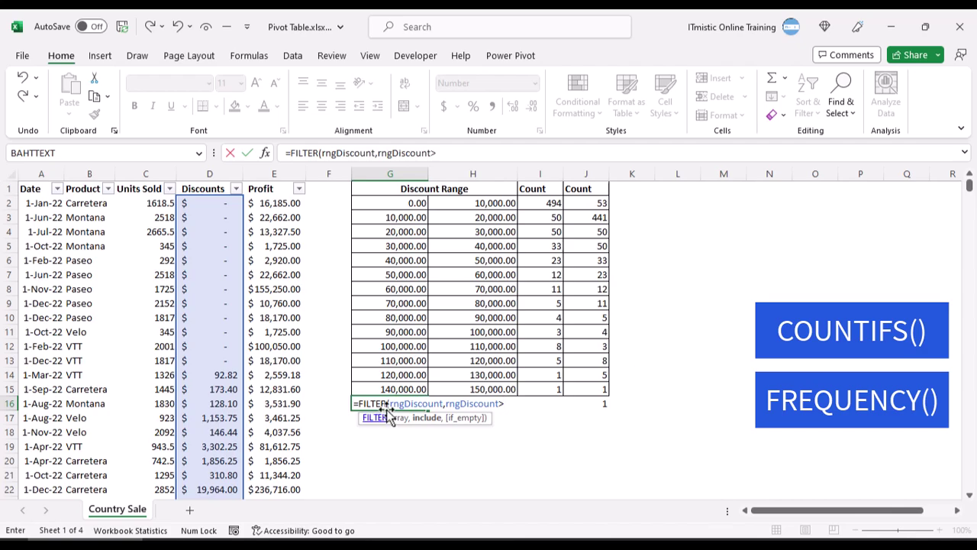
click(391, 388)
key(ctrl+Return)
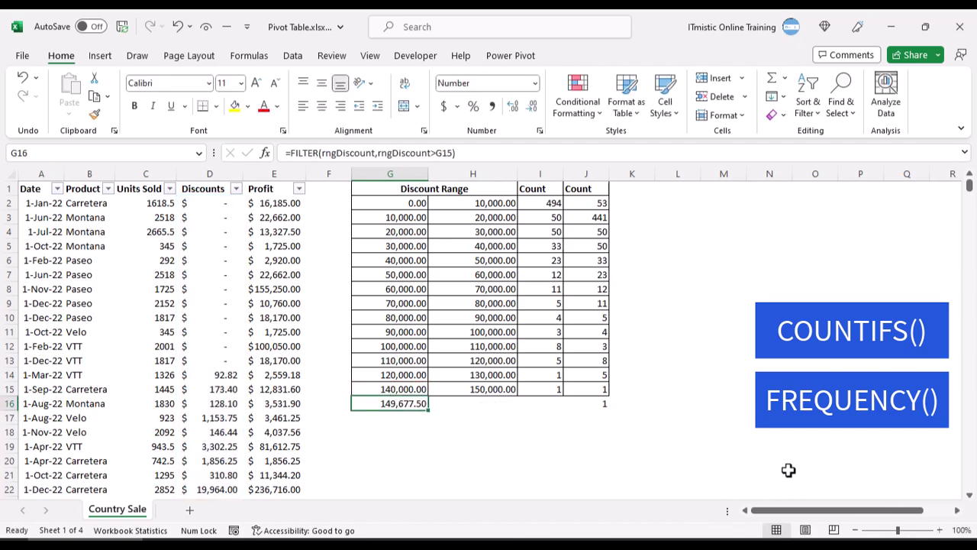
Step: Set the bins of the FREQUENCY formula in J2 back to H2:H15 and check the extra result in J16
key(Right)
key(Right)
key(Right)
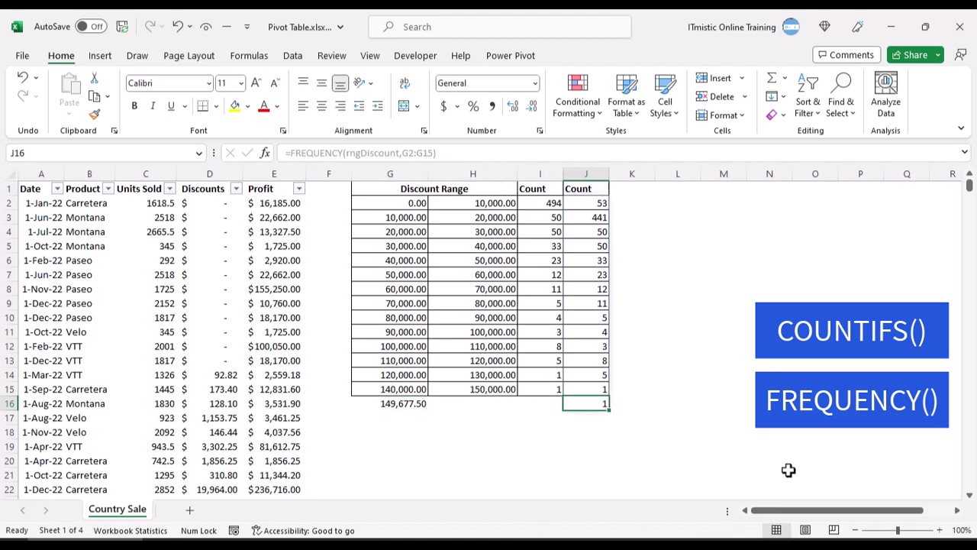
double_click(589, 205)
drag(398, 219, 467, 227)
key(Return)
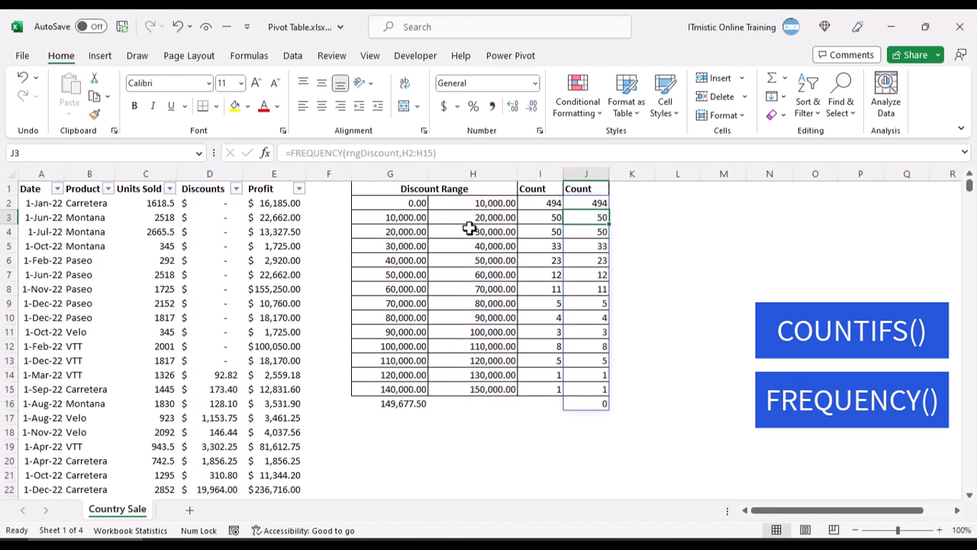
click(590, 404)
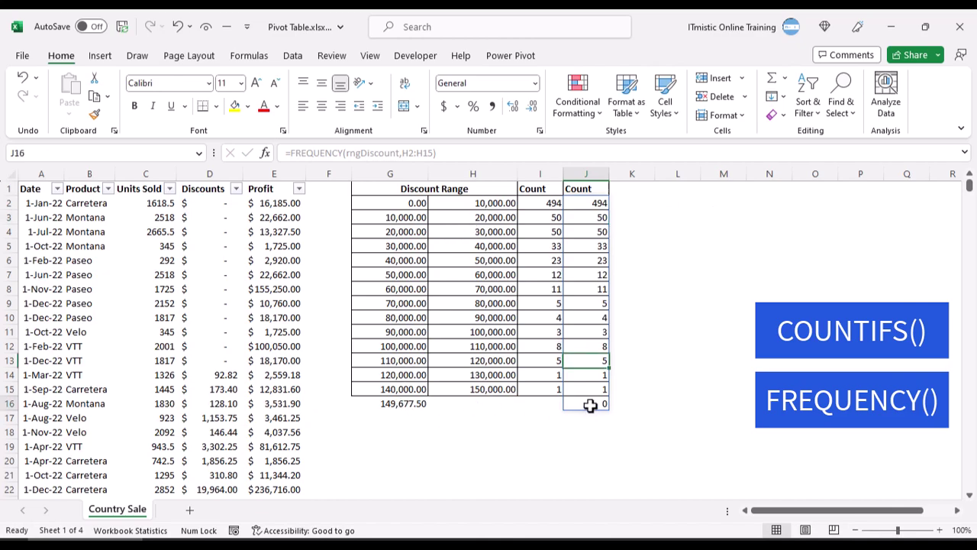
Step: Wrap the FREQUENCY formula in J2 in DROP with 1 row dropped, as =DROP(FREQUENCY(rngDiscount,H2:H15),1)
double_click(588, 203)
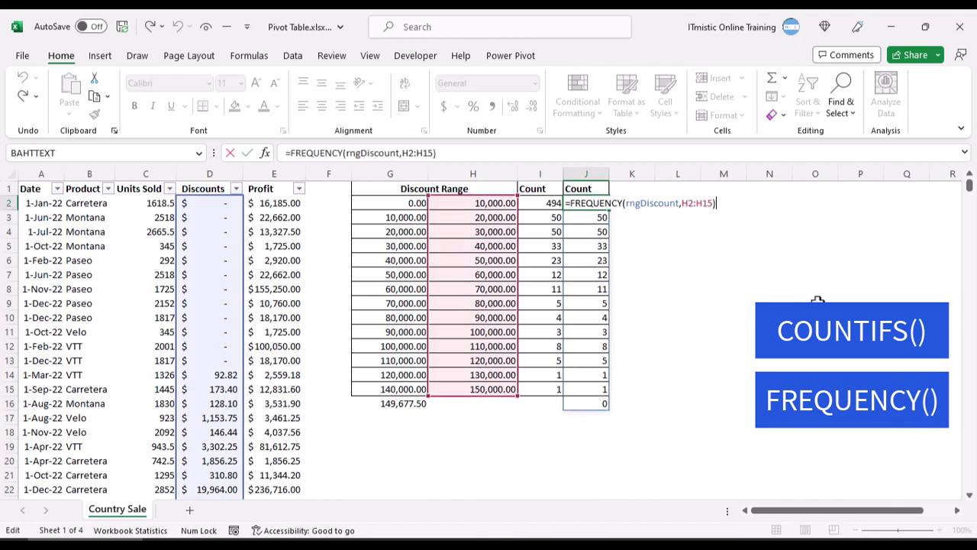
text(DROP()
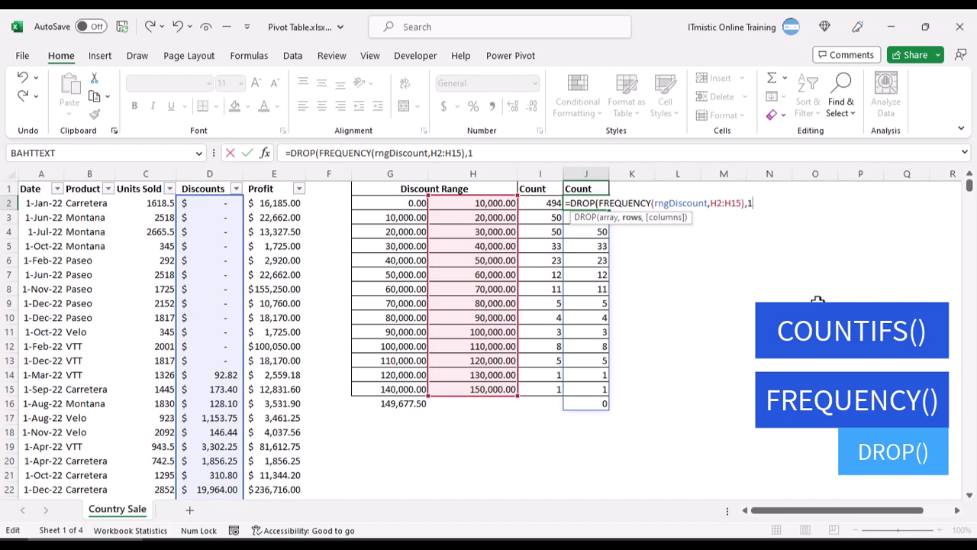
text(1)
key(ctrl+Return)
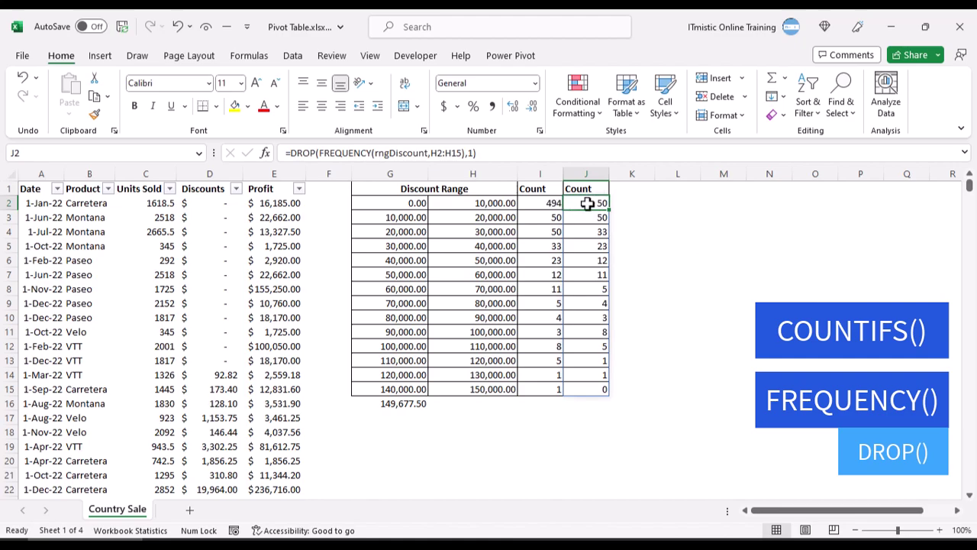
Step: Set the rows argument of the DROP formula in J2 to -1 so the last result is dropped
key(F2)
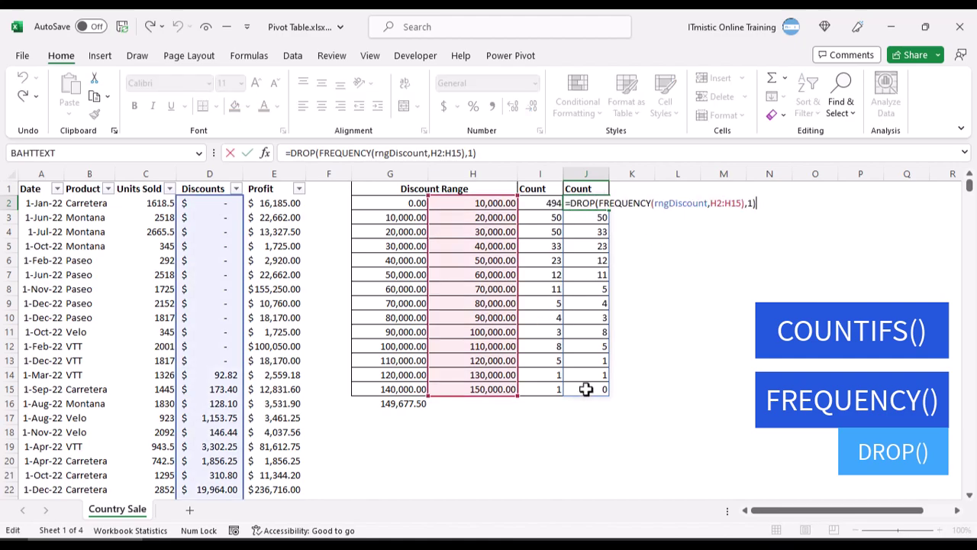
click(747, 203)
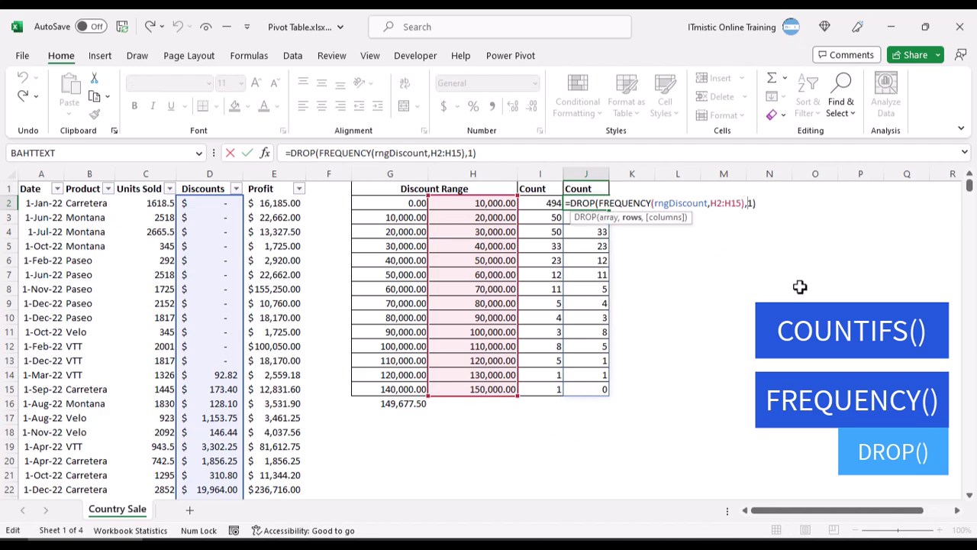
text(-)
key(Return)
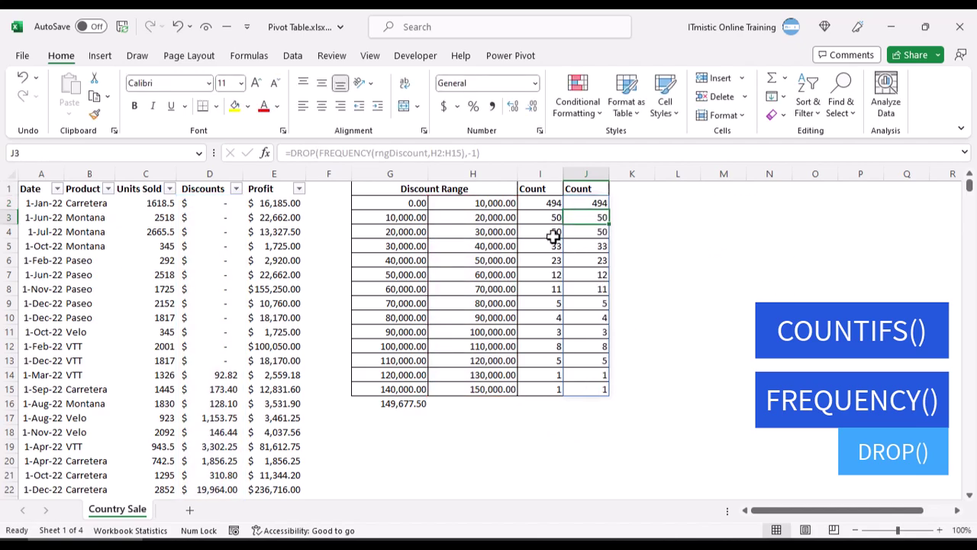
Step: Compare the spilled counts in J2:J15 with column I and review the formulas in I2 and J2
drag(586, 203, 584, 385)
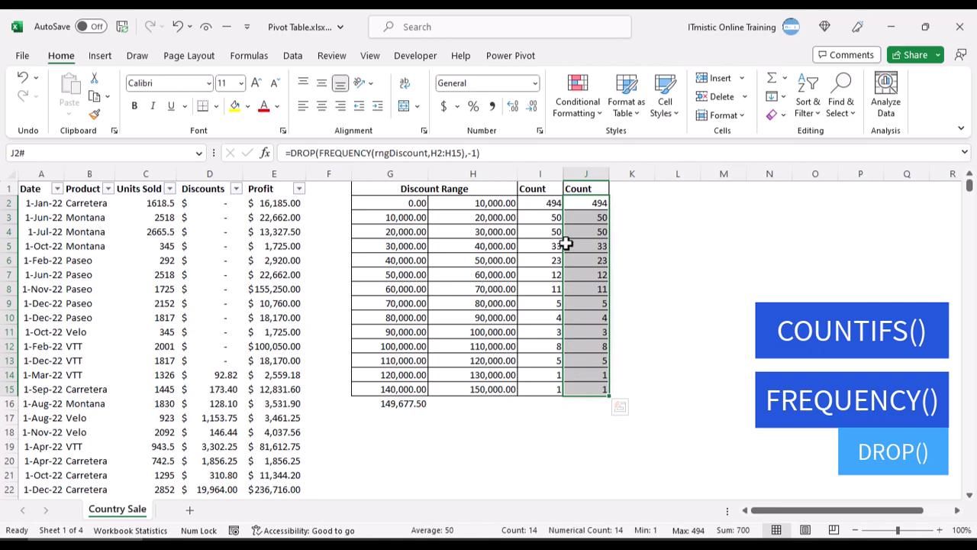
click(554, 203)
click(578, 203)
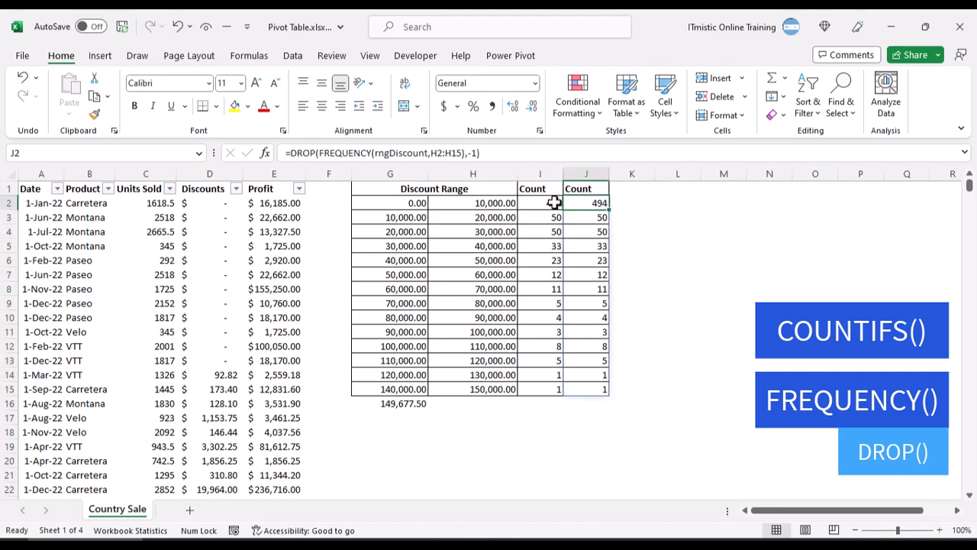
double_click(554, 203)
key(Escape)
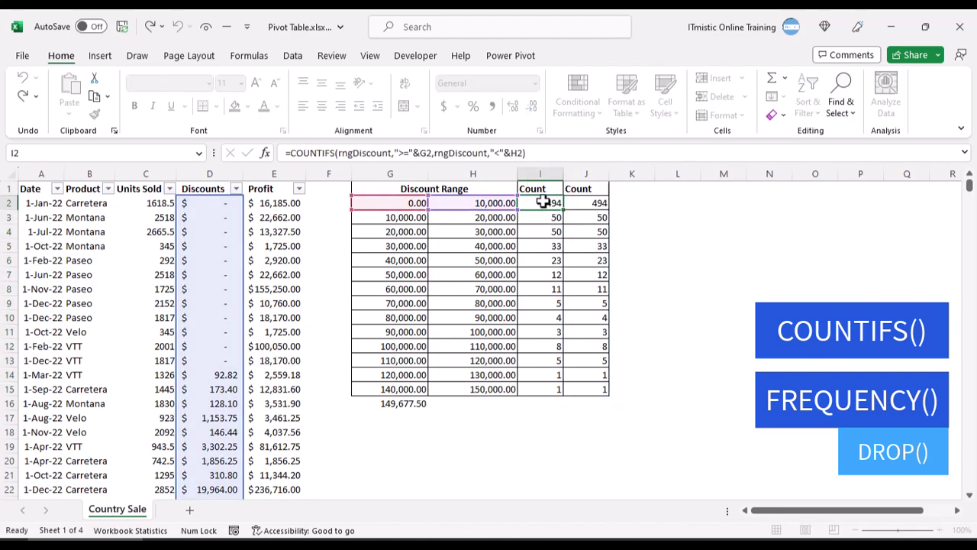
double_click(581, 203)
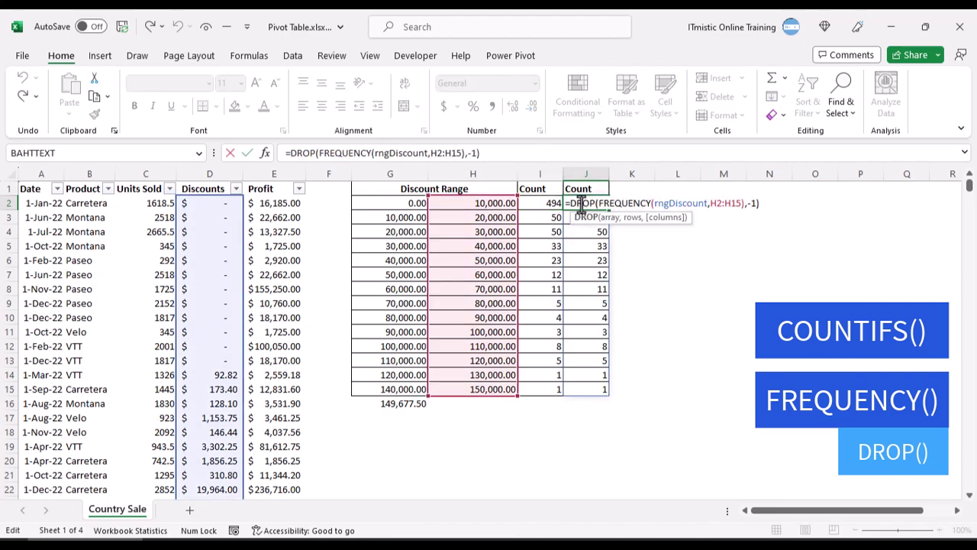
key(Escape)
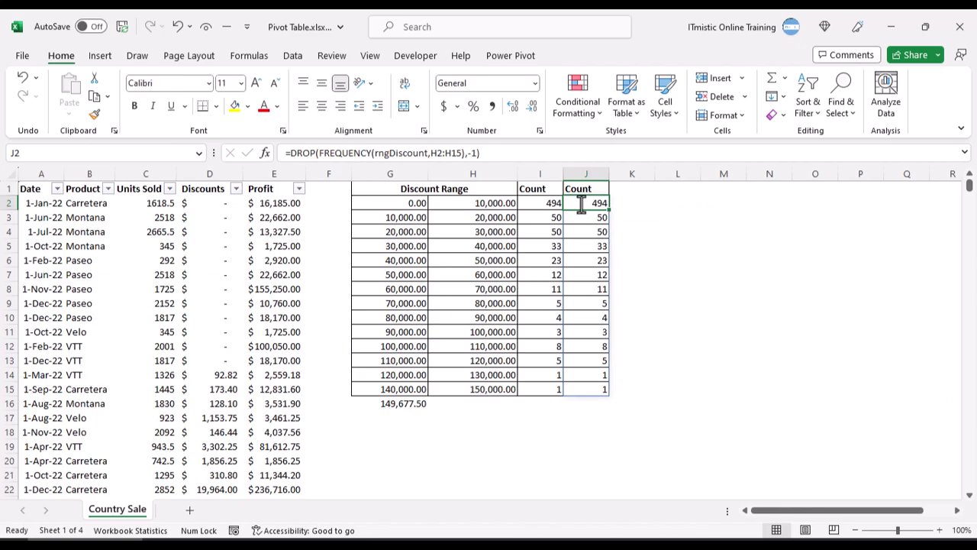
Step: Insert a PivotTable from 'Country Sale'!$A$1:$E$701 on the existing worksheet at cell L1
click(381, 442)
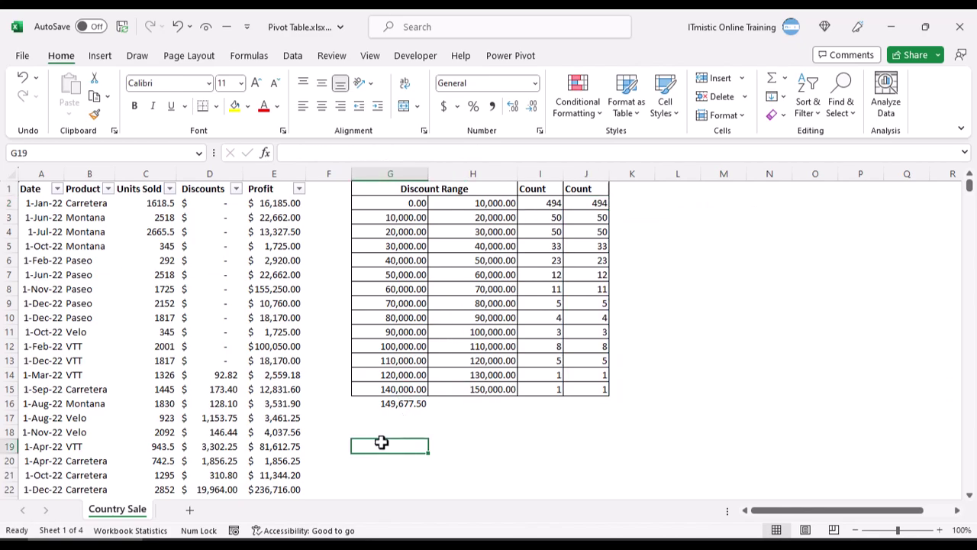
scroll(381, 442, down, 2)
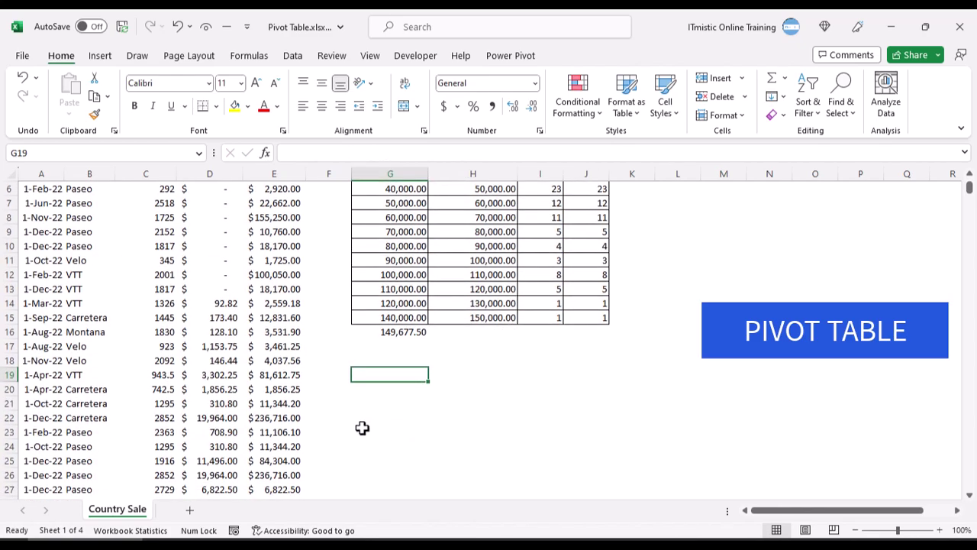
click(165, 319)
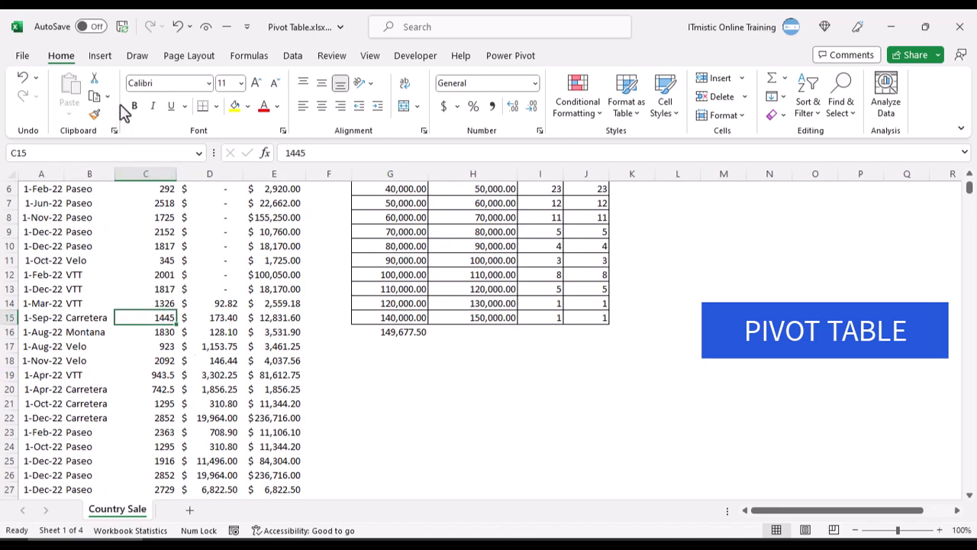
click(103, 58)
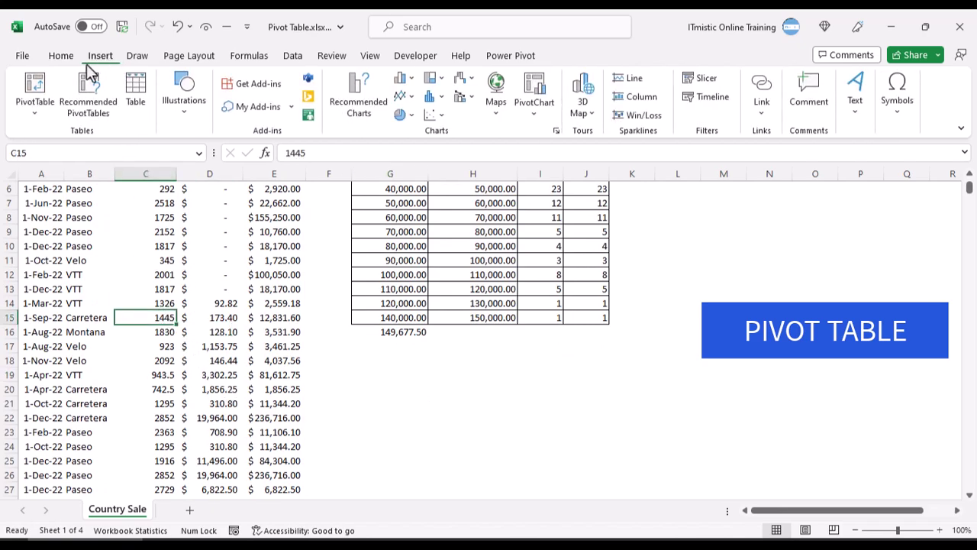
click(31, 81)
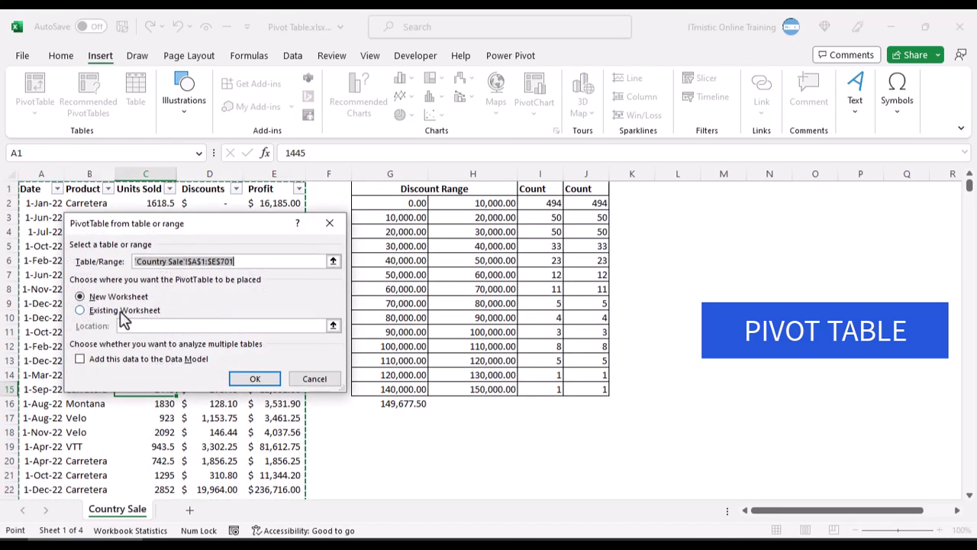
click(120, 310)
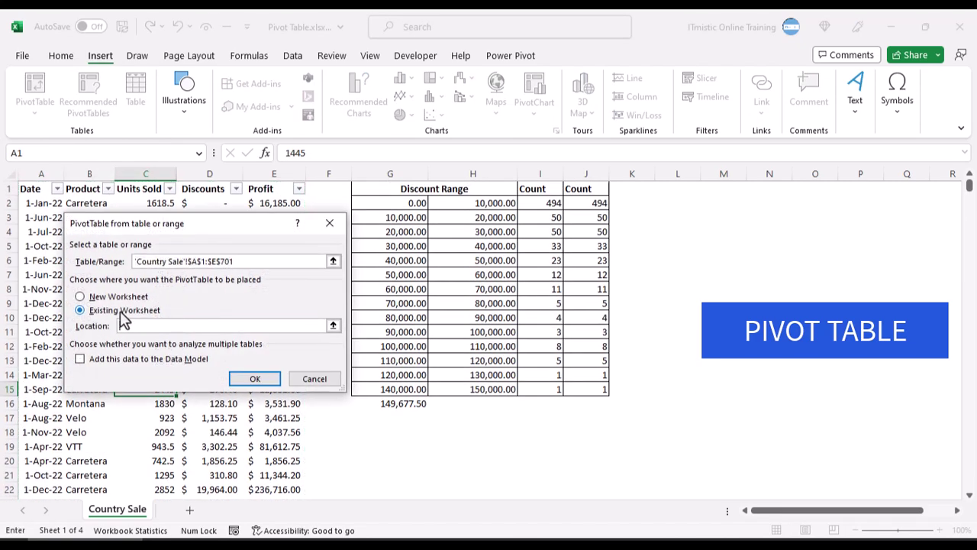
click(668, 197)
click(665, 186)
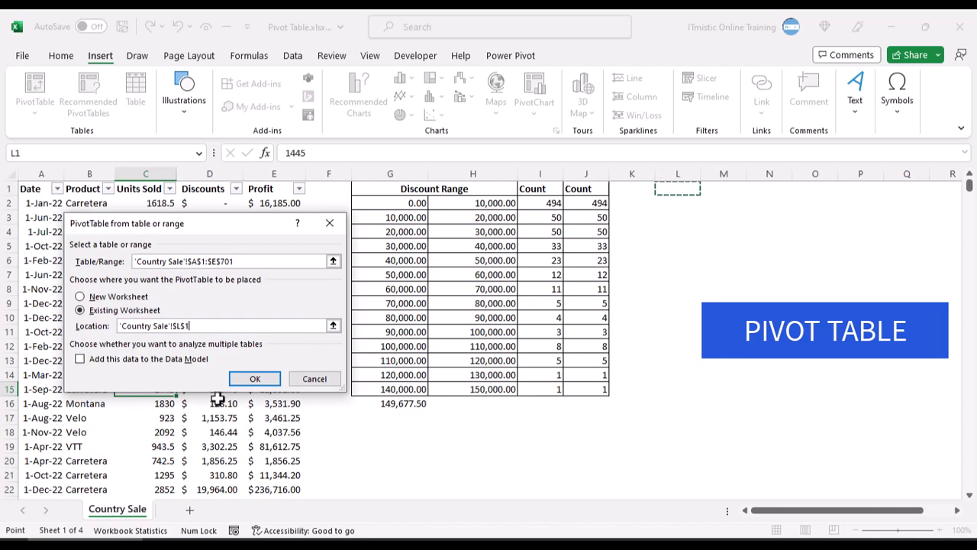
click(257, 378)
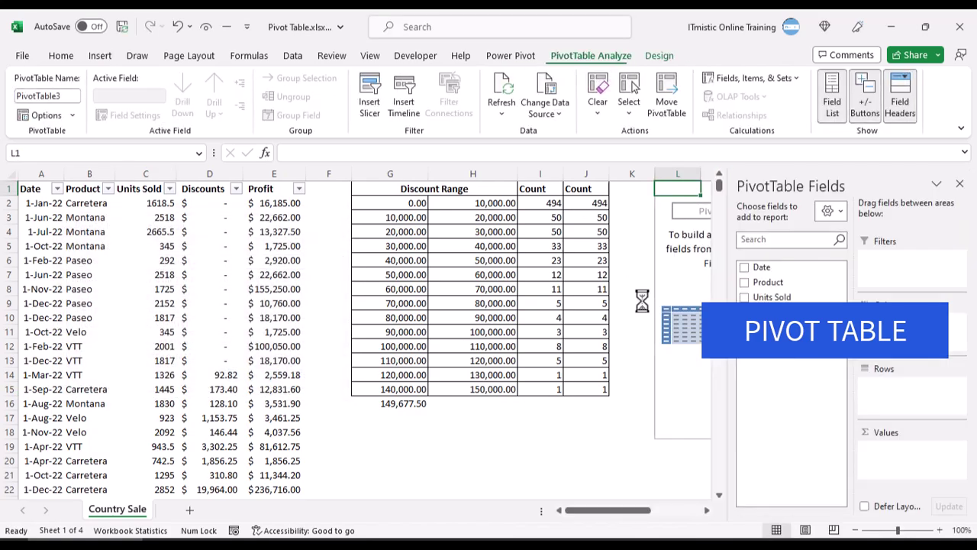
scroll(709, 515, right, 6)
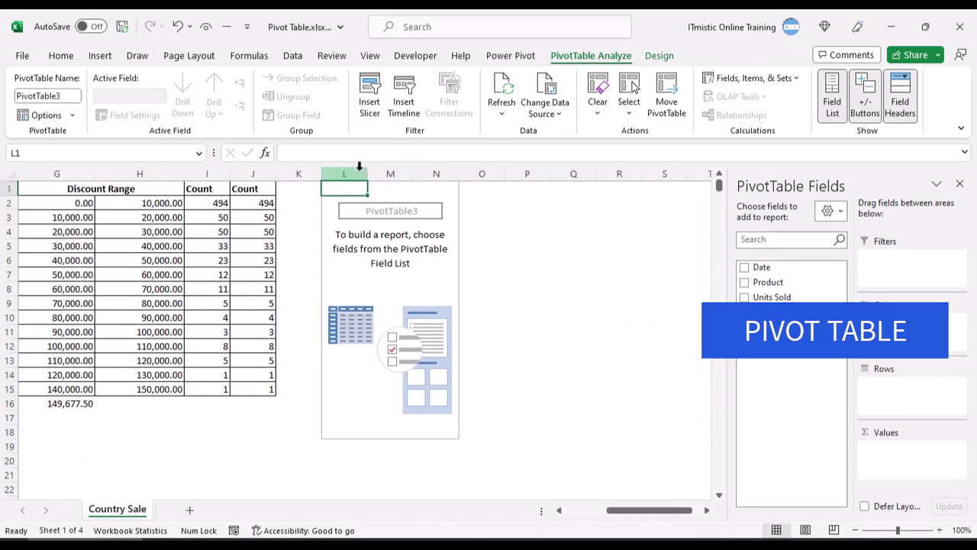
Step: Add the Discounts field to both the Rows and the Values of the new PivotTable
drag(79, 204, 118, 389)
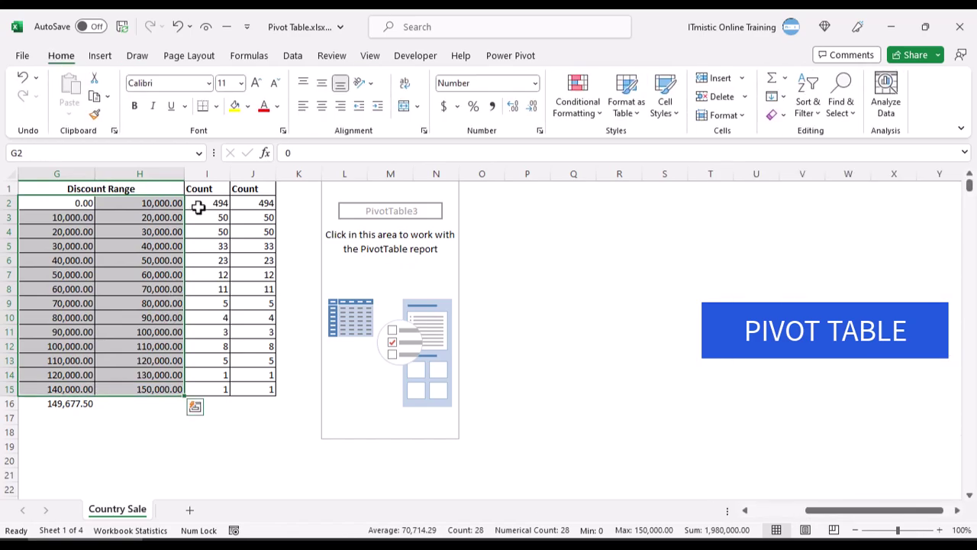
click(152, 206)
click(202, 204)
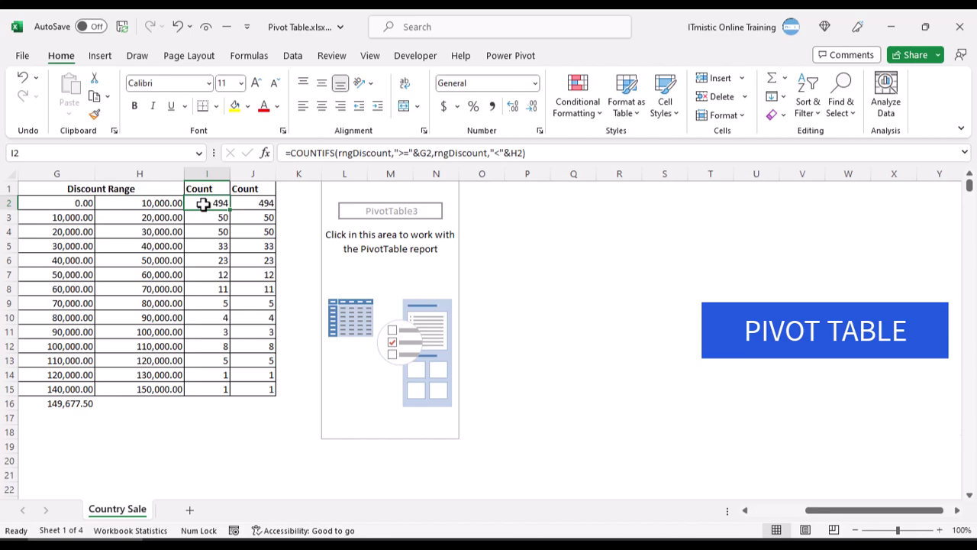
click(390, 262)
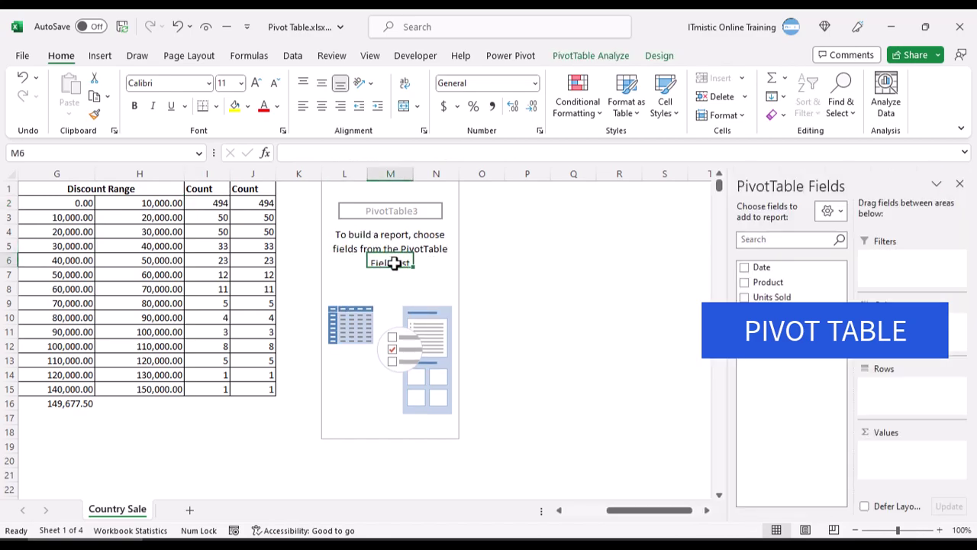
drag(769, 319, 894, 410)
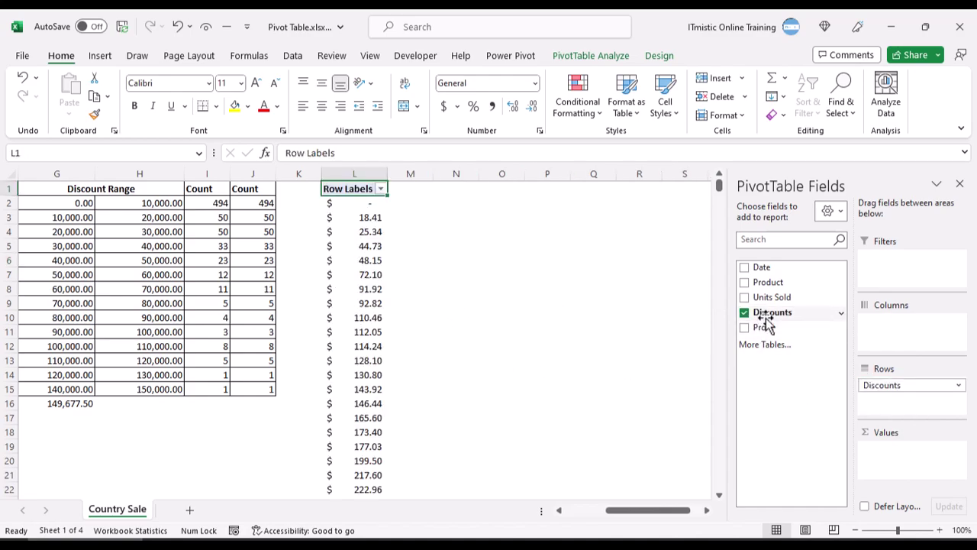
drag(765, 324, 924, 471)
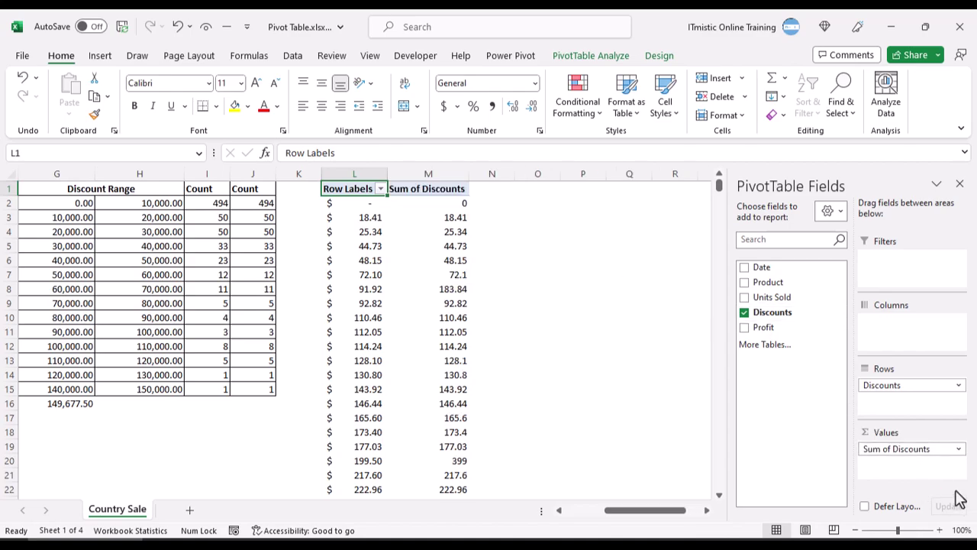
Step: Summarize the PivotTable's Discounts values by Count and check the counts against the individual discount row labels
mouse_move(432, 216)
mouse_down()
mouse_move(432, 388)
mouse_move(435, 218)
mouse_up()
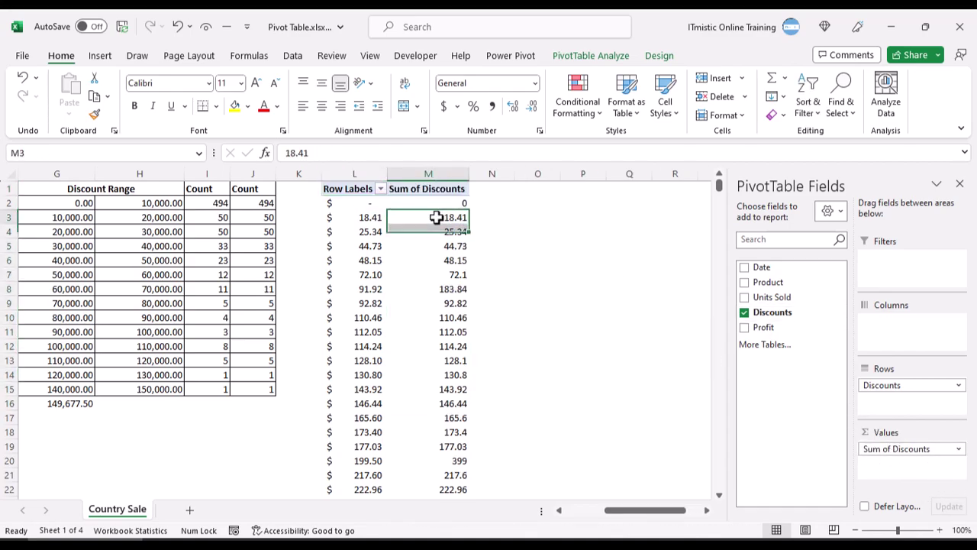
click(959, 449)
click(908, 432)
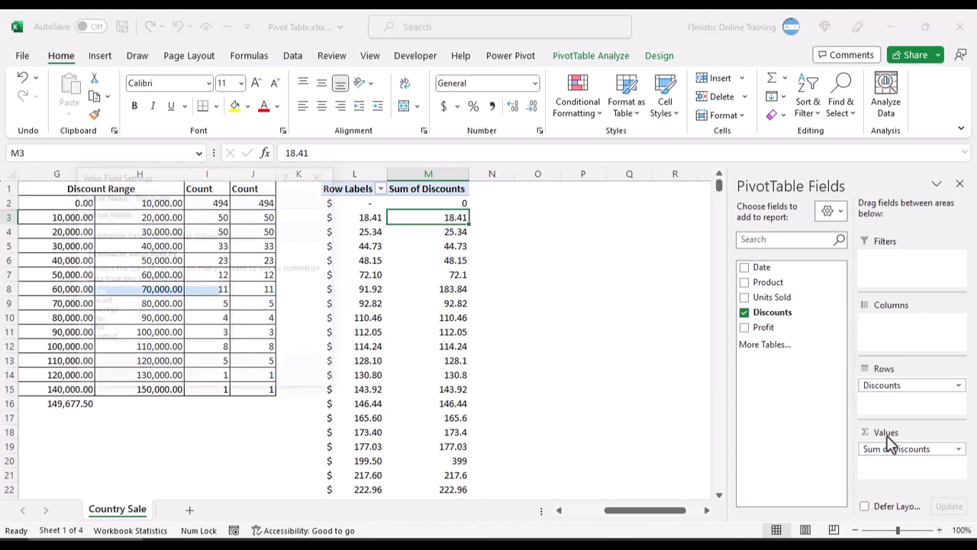
click(103, 301)
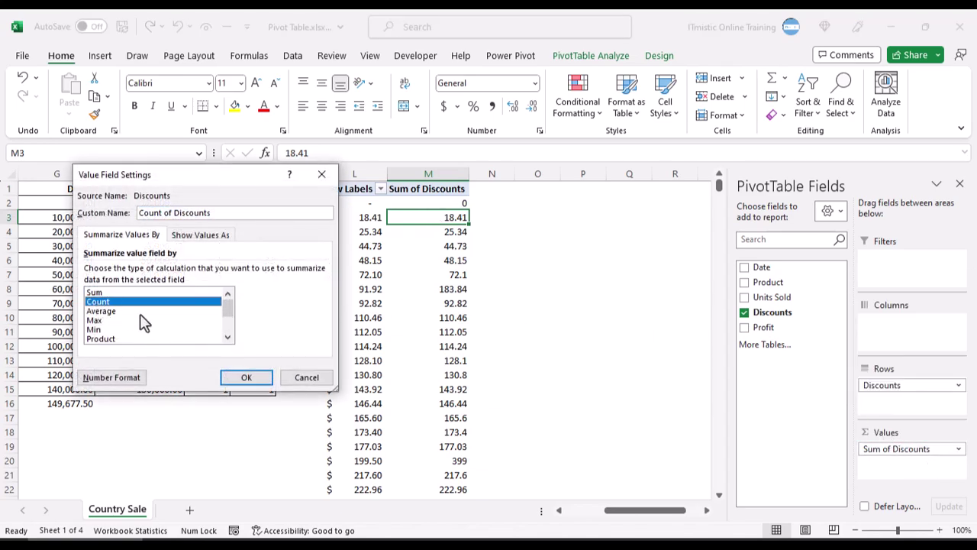
click(238, 376)
drag(449, 287, 369, 294)
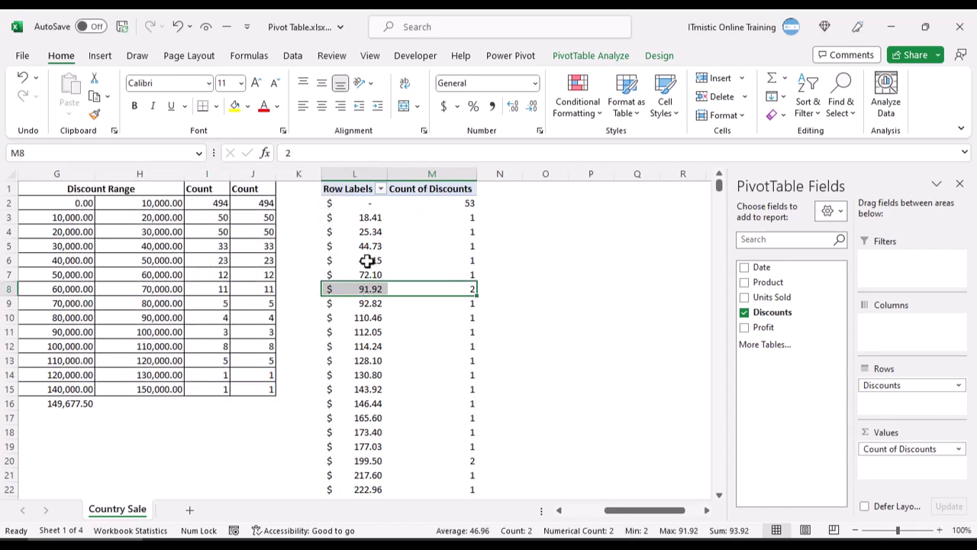
drag(363, 218, 358, 408)
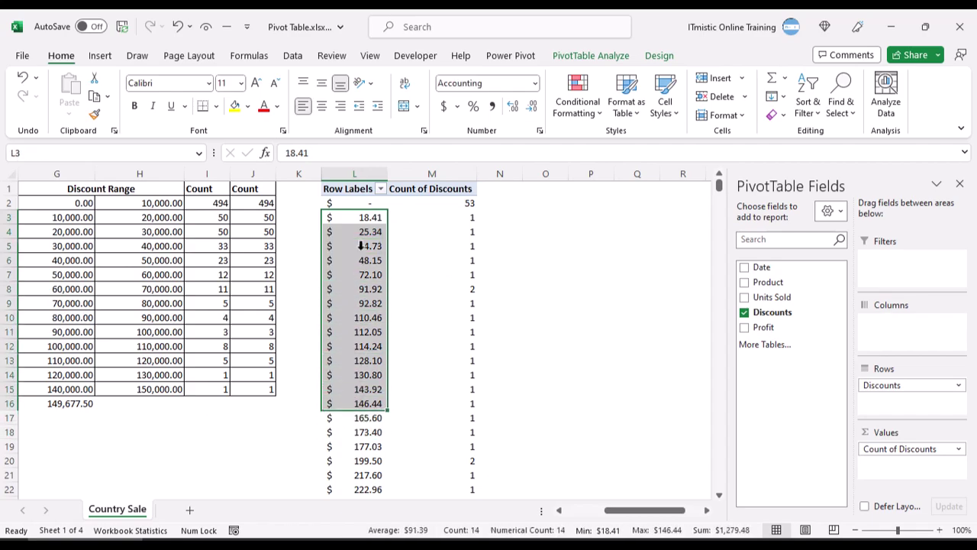
click(357, 218)
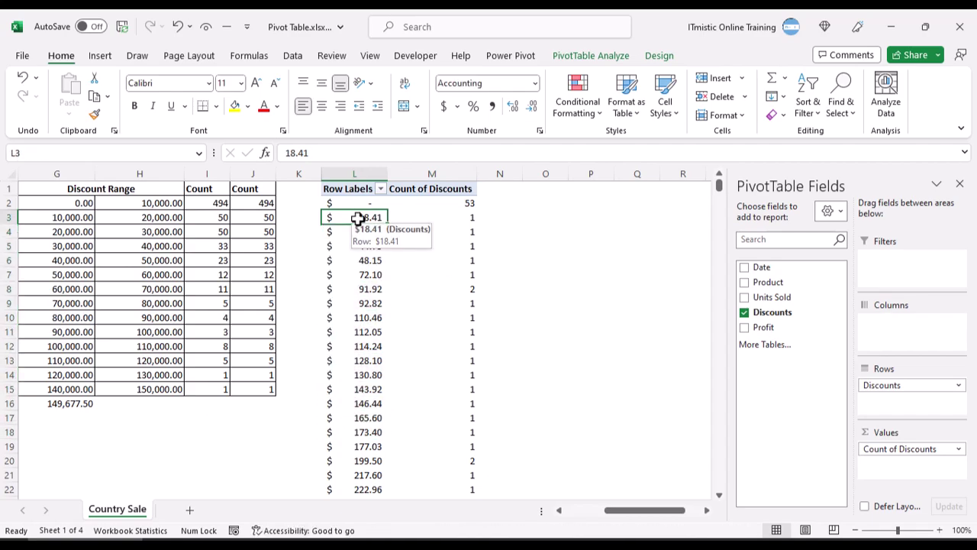
Step: Group the PivotTable's discount row labels from 0 to 149677.5 in intervals of 10000 and check the resulting ranges
drag(72, 203, 132, 389)
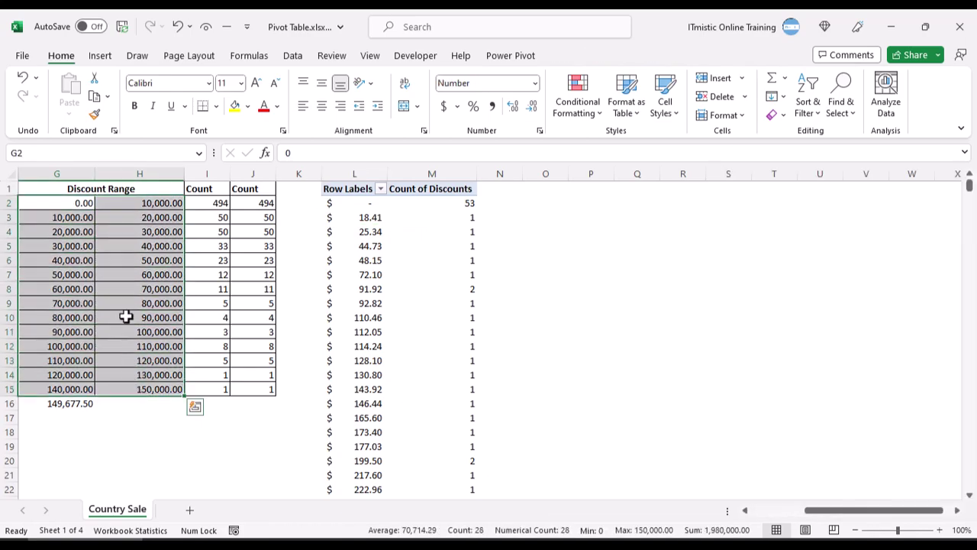
click(360, 232)
right_click(352, 226)
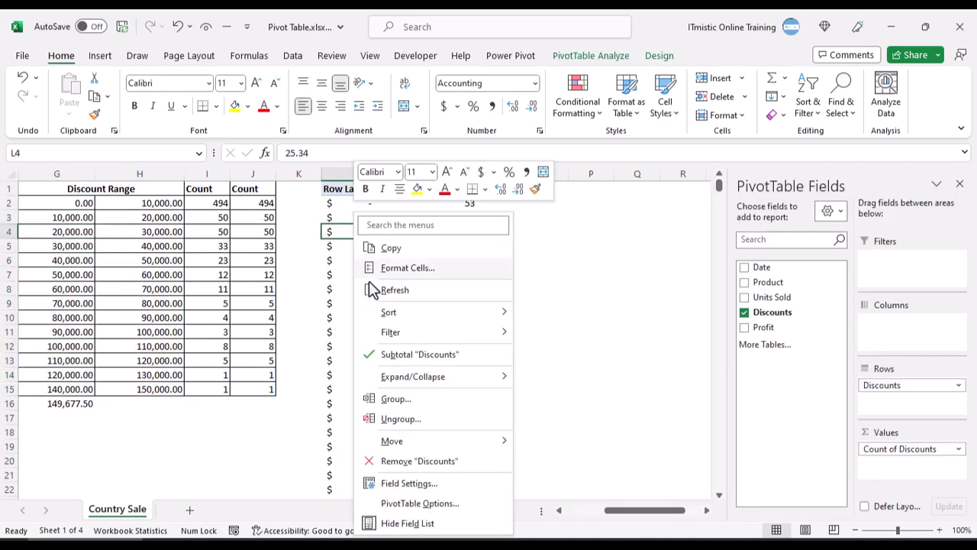
click(396, 401)
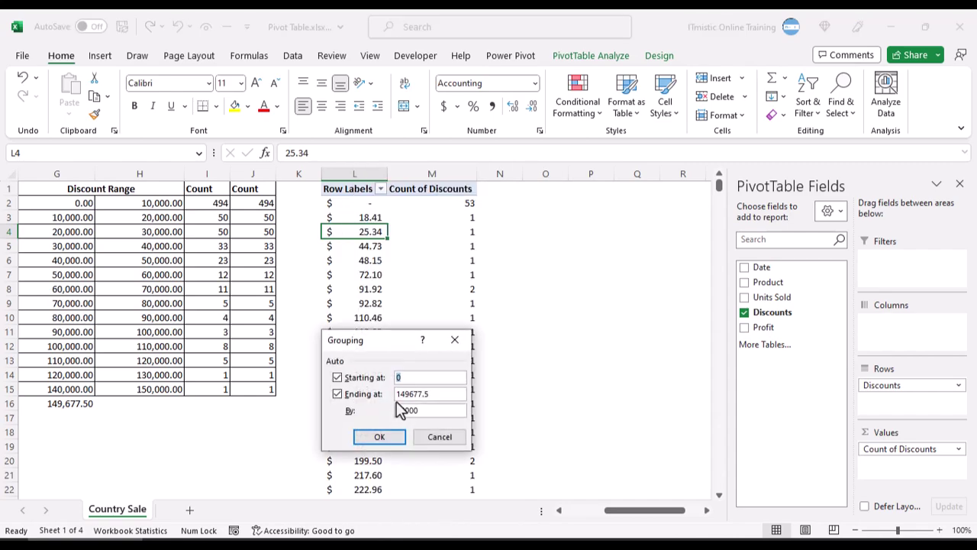
click(419, 376)
click(431, 376)
double_click(404, 393)
drag(429, 411, 338, 412)
click(381, 443)
click(371, 283)
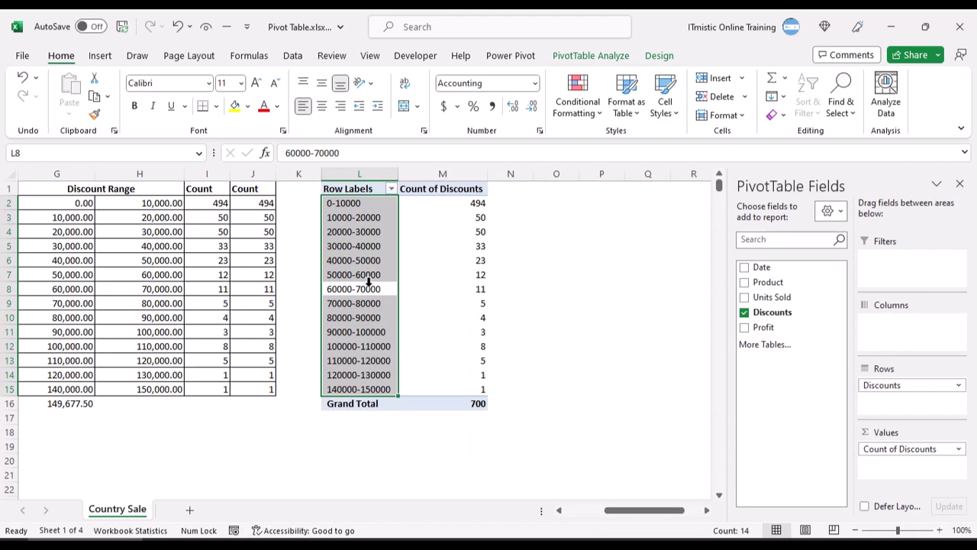
Step: Review the PivotTable's 10000-interval discount ranges and their counts
click(372, 242)
drag(458, 205, 461, 384)
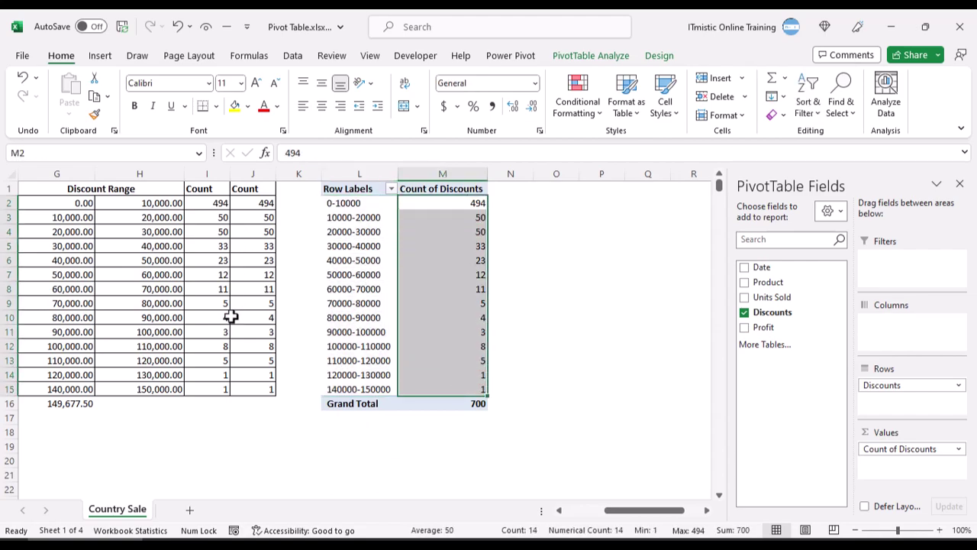
click(441, 315)
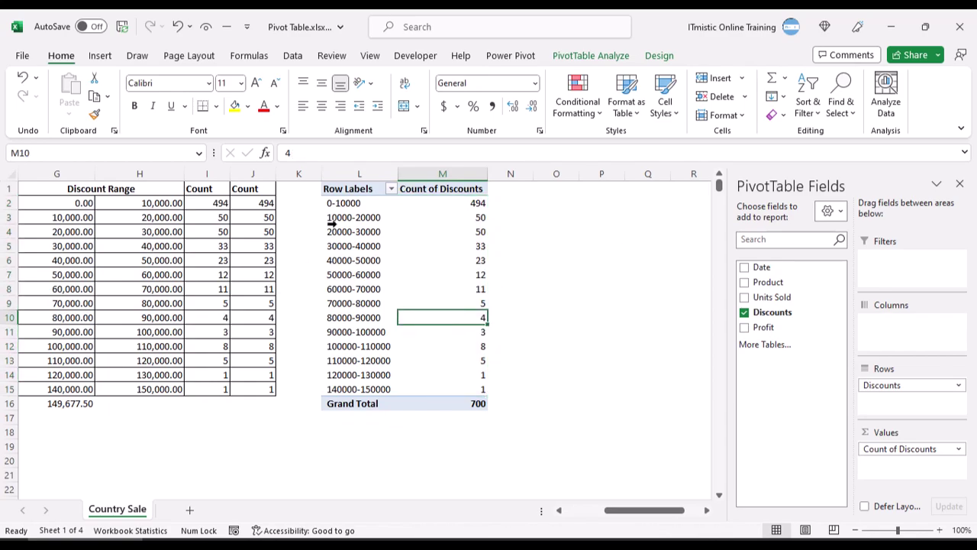
Step: Regroup the PivotTable's discount row labels in intervals of 5000 and check the combined count of the first two ranges
click(358, 260)
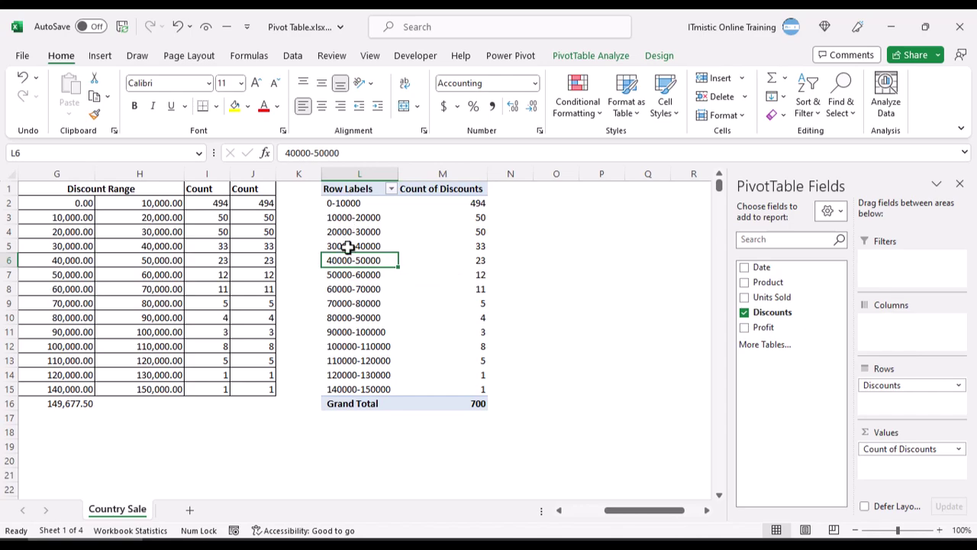
right_click(351, 261)
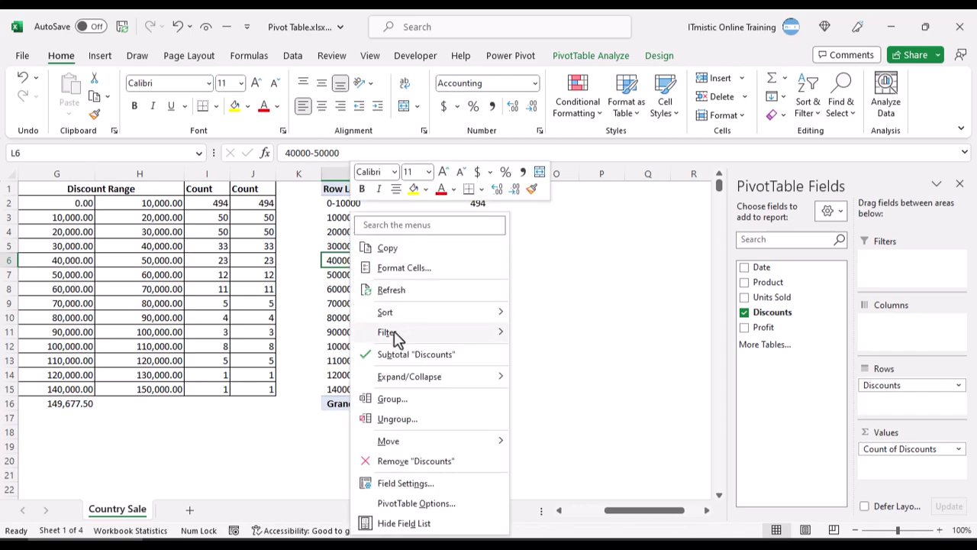
click(395, 399)
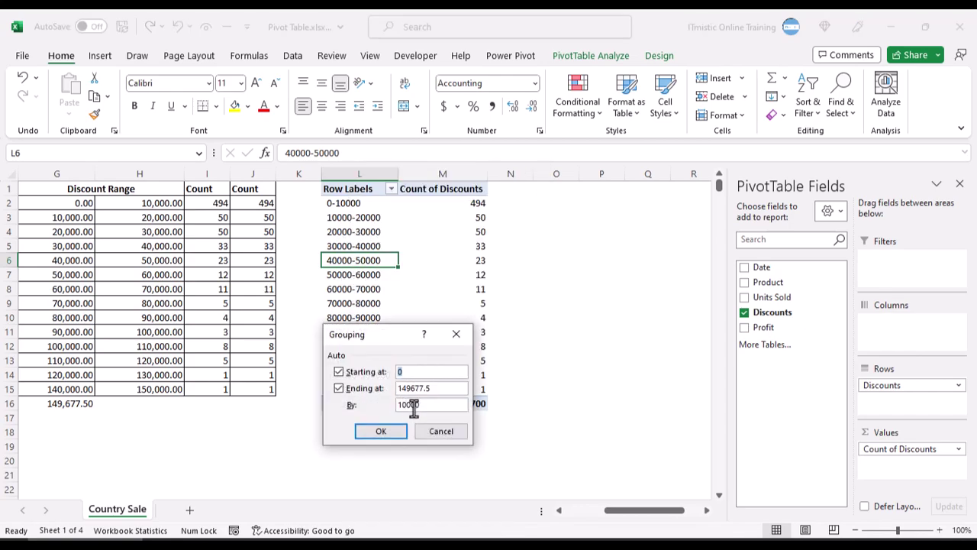
drag(405, 405, 393, 405)
text(5)
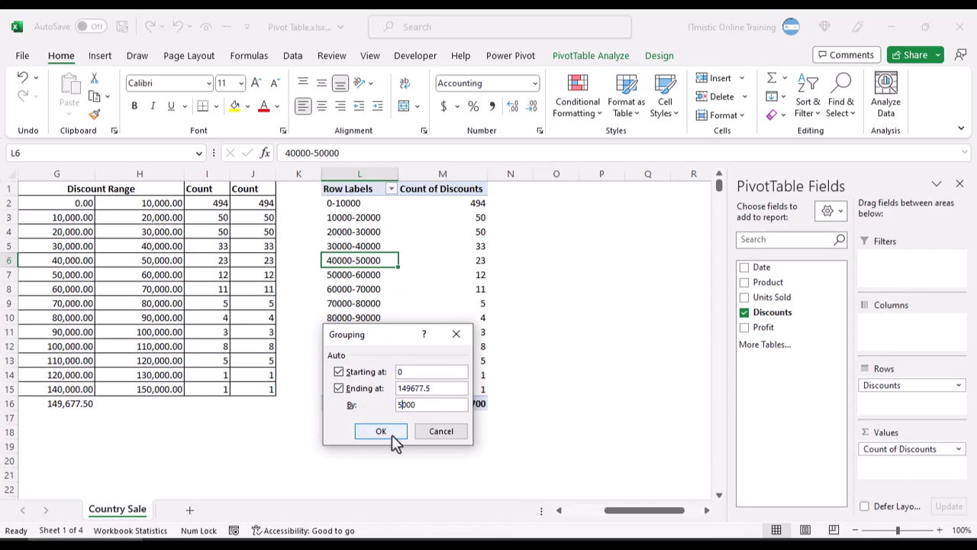
click(392, 432)
click(379, 319)
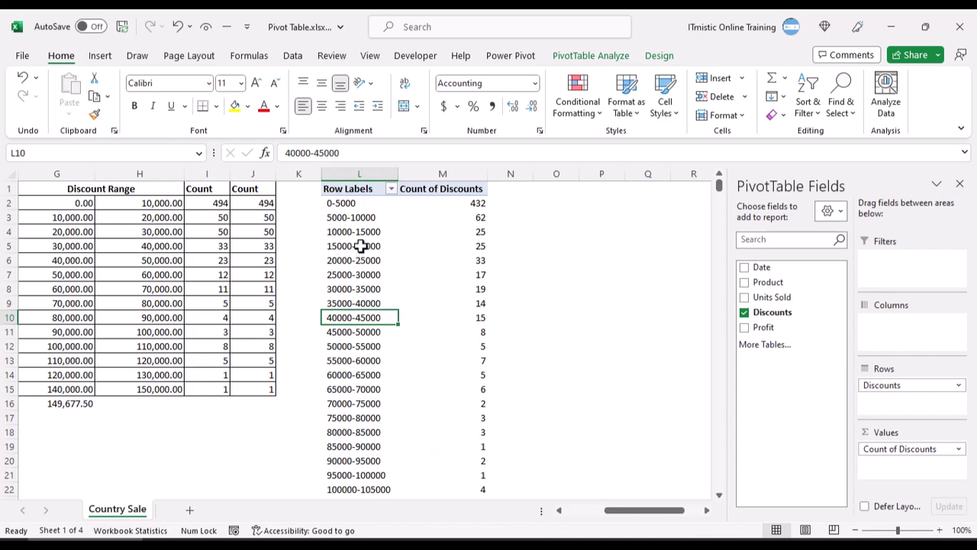
click(356, 201)
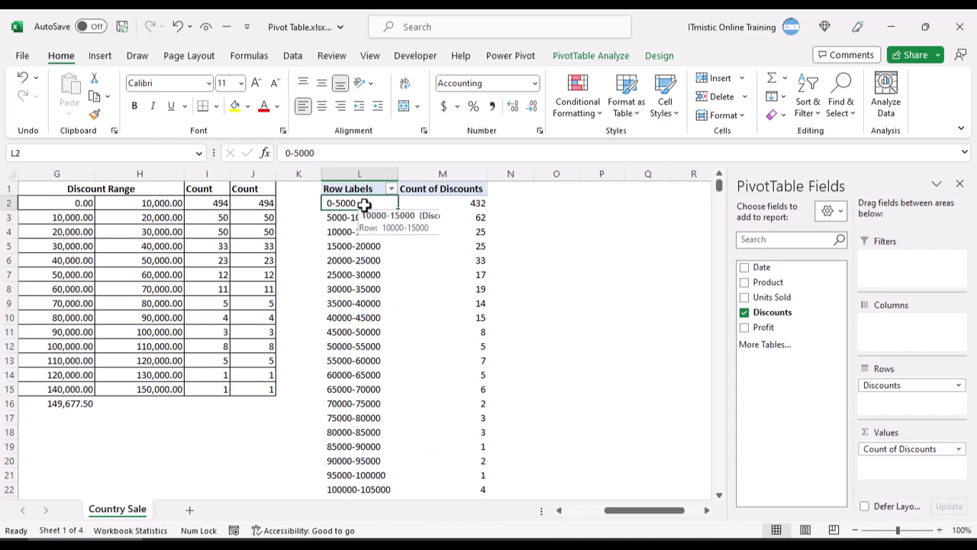
drag(465, 204, 464, 218)
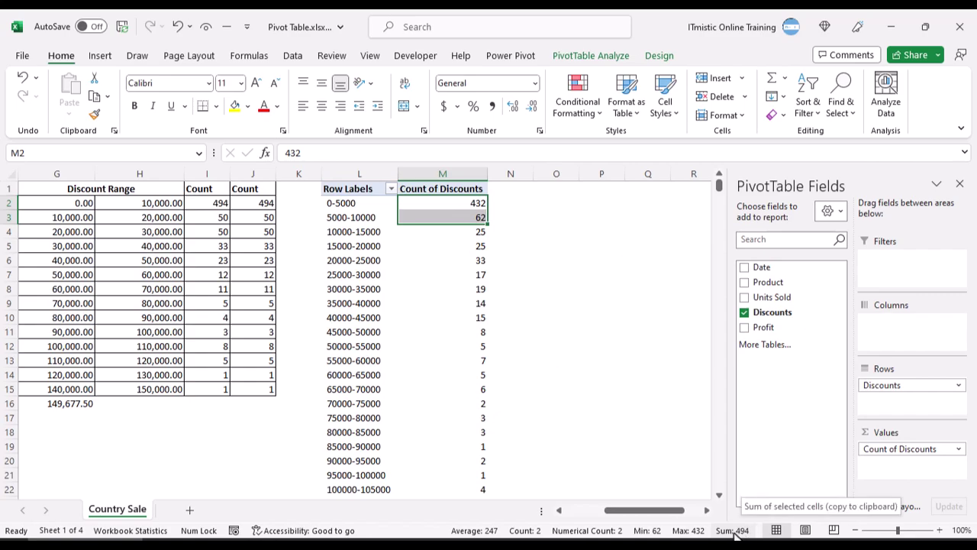
click(431, 208)
Step: Regroup the PivotTable's discount row labels in intervals of 15000 and review the resulting ranges and counts
right_click(363, 278)
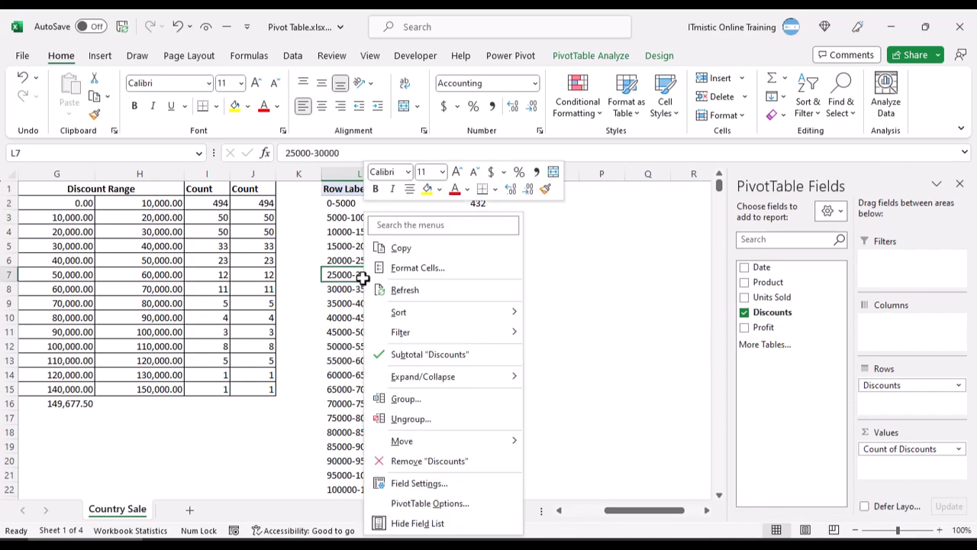
click(419, 402)
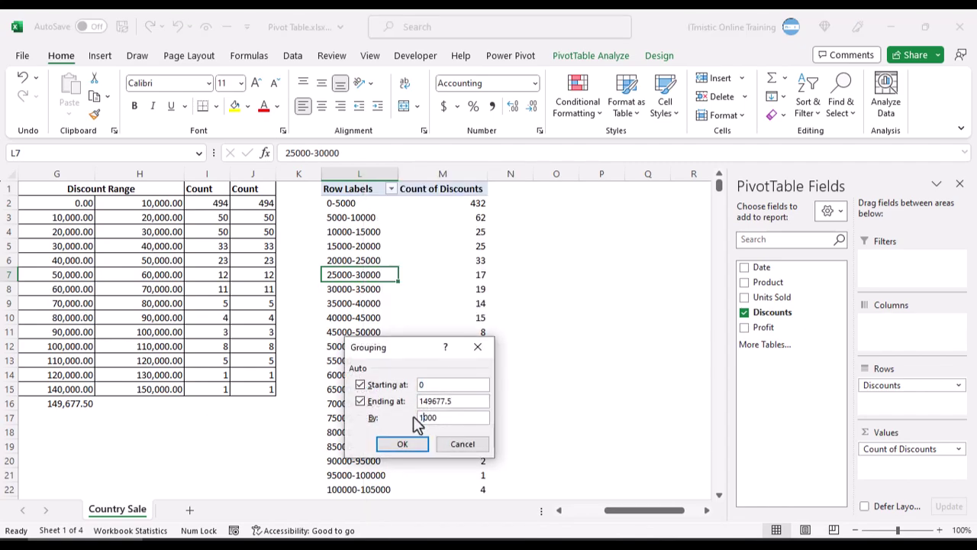
click(407, 448)
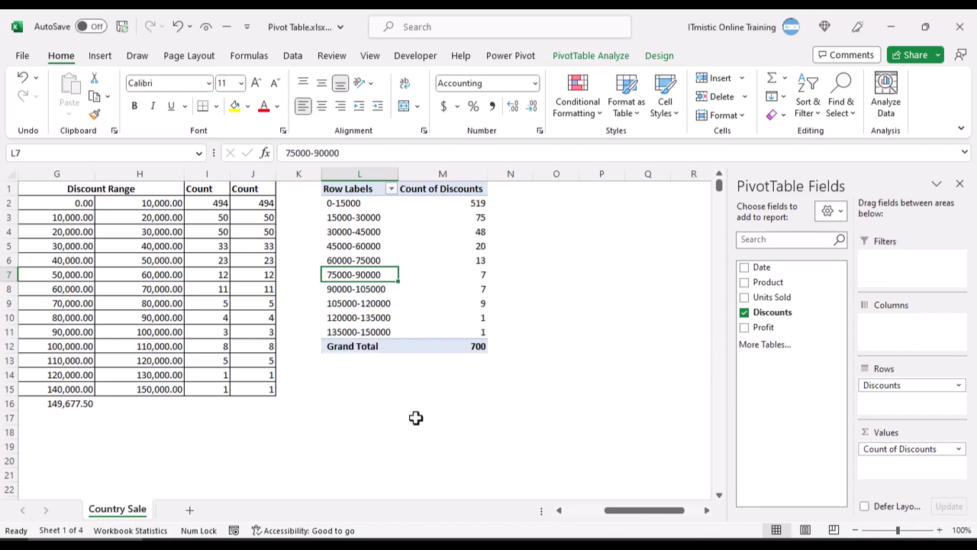
click(373, 224)
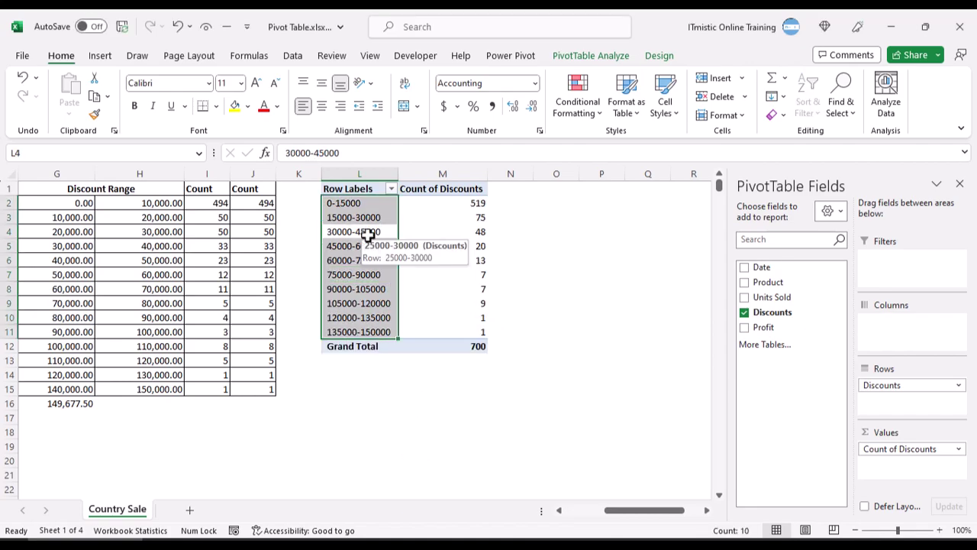
click(370, 233)
click(384, 235)
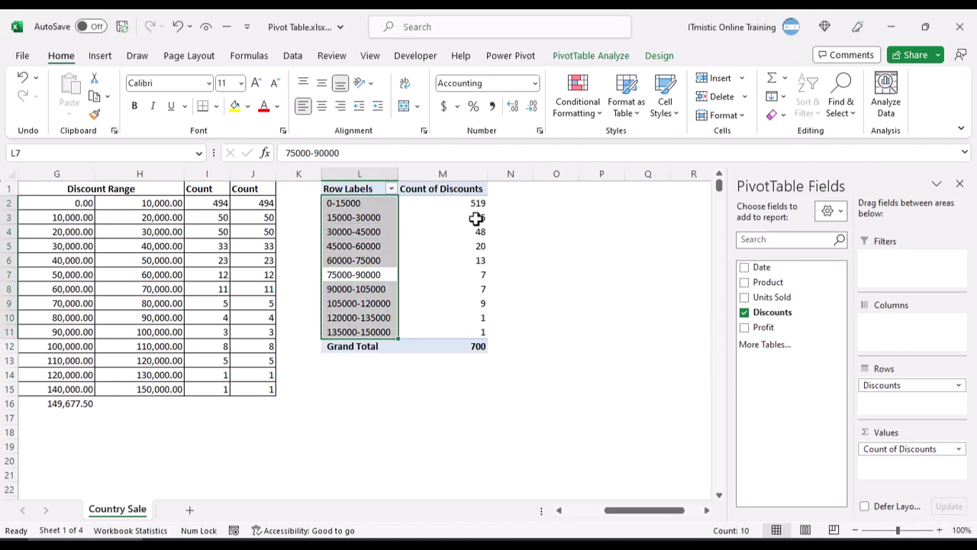
drag(478, 202, 474, 329)
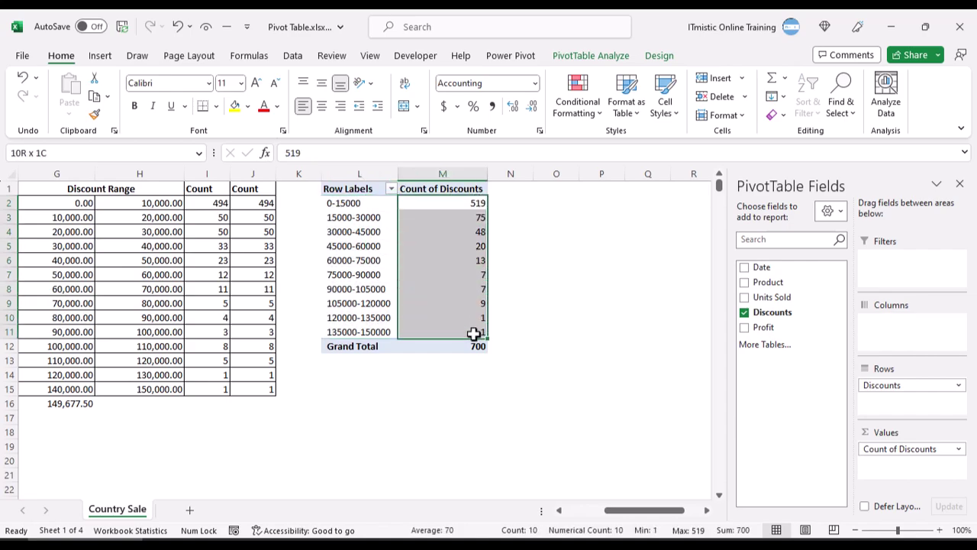
click(450, 319)
Step: Change the PivotTable's report layout so the row label header shows the field name Discounts
click(371, 262)
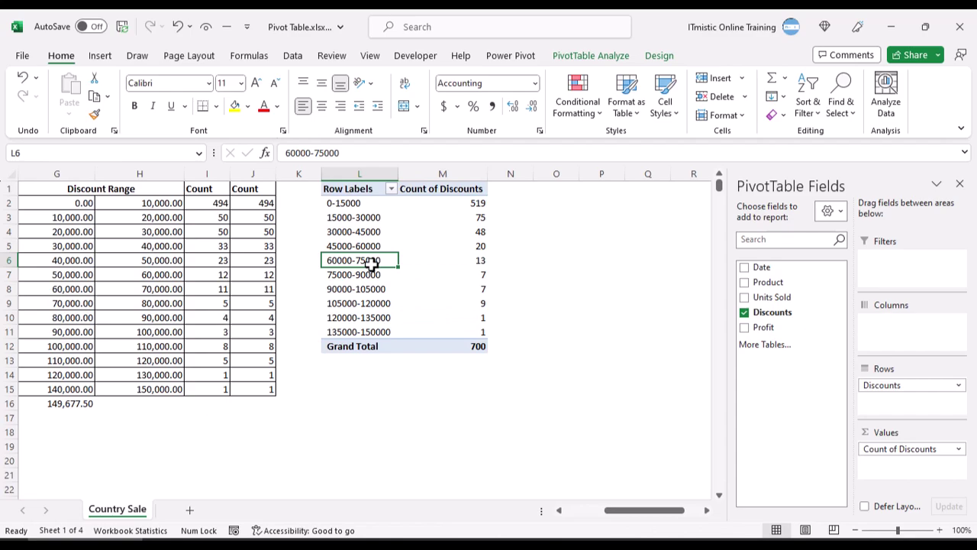
click(367, 192)
click(367, 219)
click(659, 55)
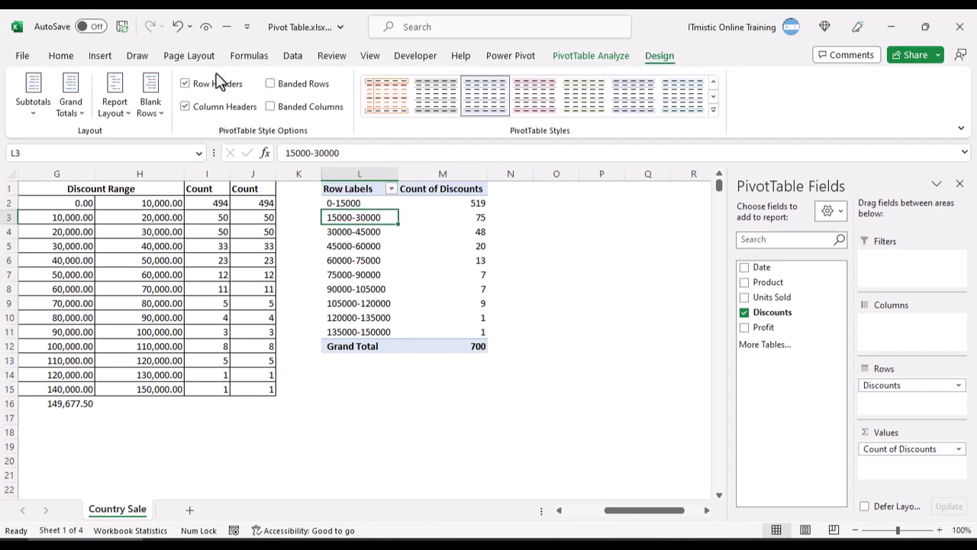
click(113, 101)
click(141, 182)
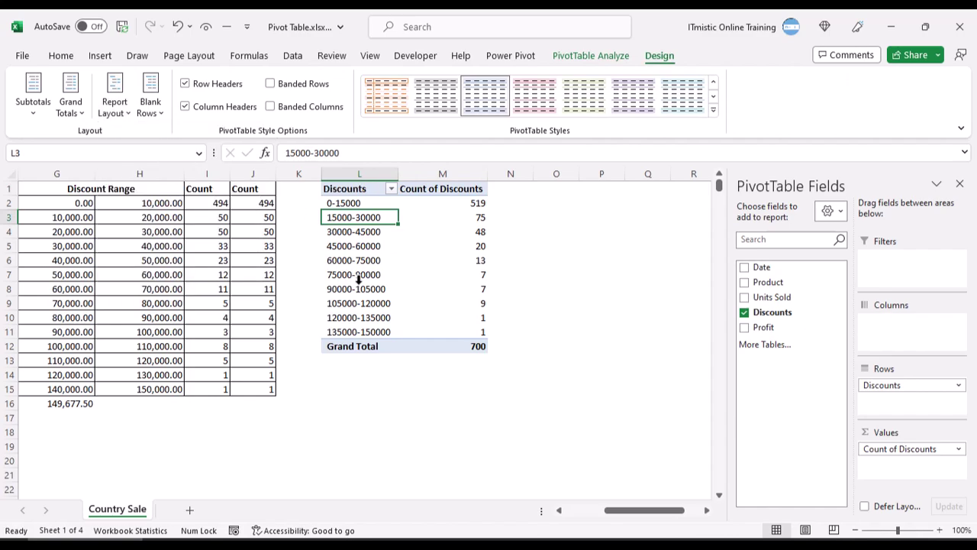
click(359, 284)
click(356, 191)
click(356, 235)
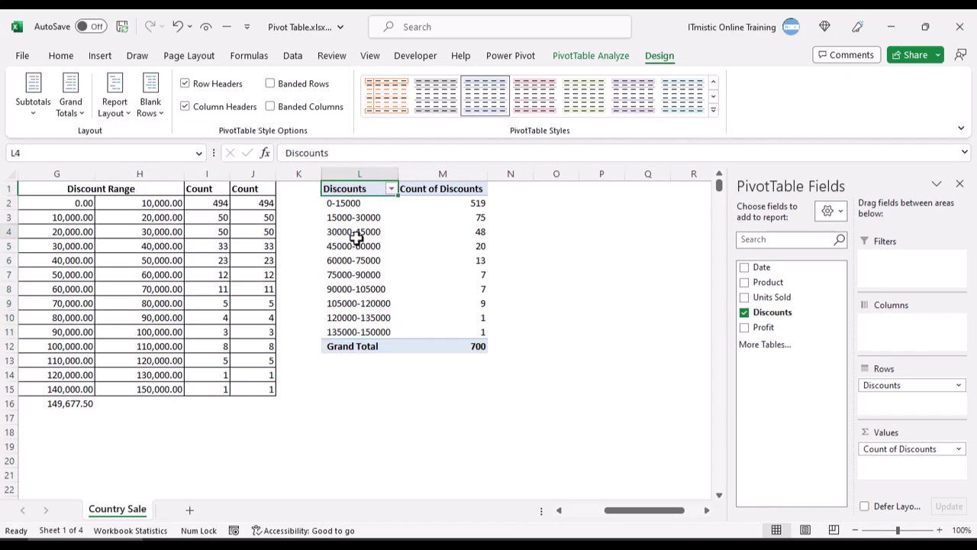
Step: Shorten the PivotTable's values header in M1 to Count
click(419, 192)
key(F2)
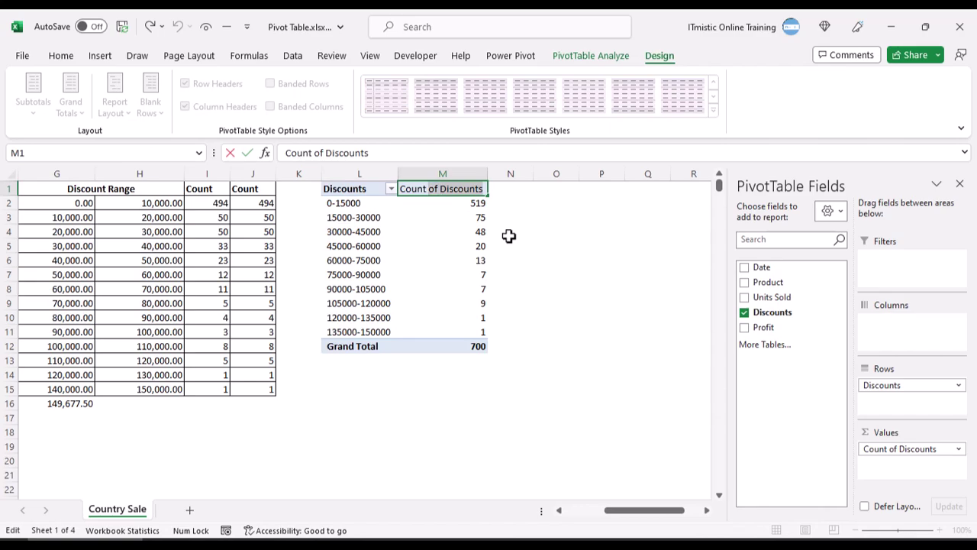
key(BackSpace)
key(BackSpace)
key(BackSpace)
key(BackSpace)
key(BackSpace)
key(BackSpace)
key(BackSpace)
key(BackSpace)
key(BackSpace)
key(BackSpace)
key(BackSpace)
key(BackSpace)
key(BackSpace)
key(Return)
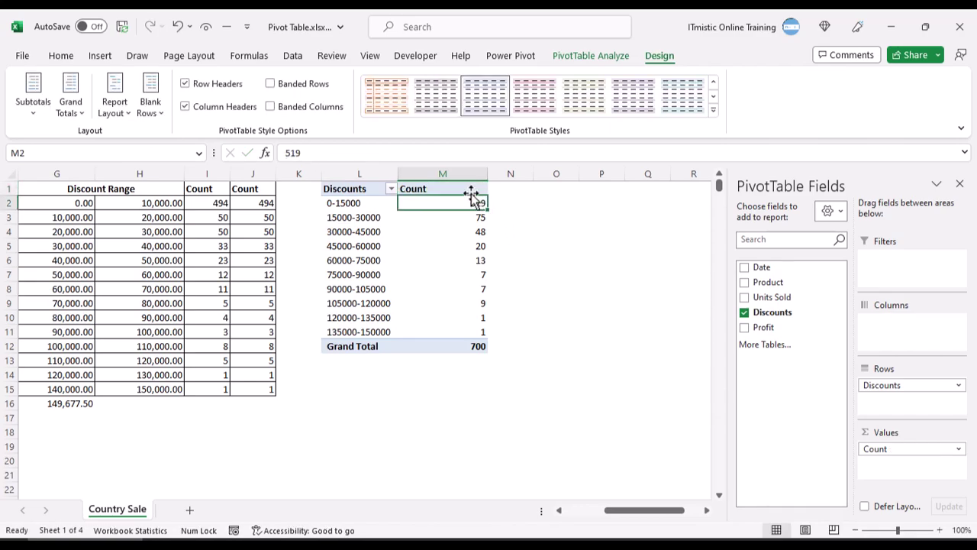
Step: Compare the PivotTable with the formula-based counts and inspect the COUNTIFS formula in cell I4
click(265, 187)
click(175, 188)
click(371, 231)
click(451, 236)
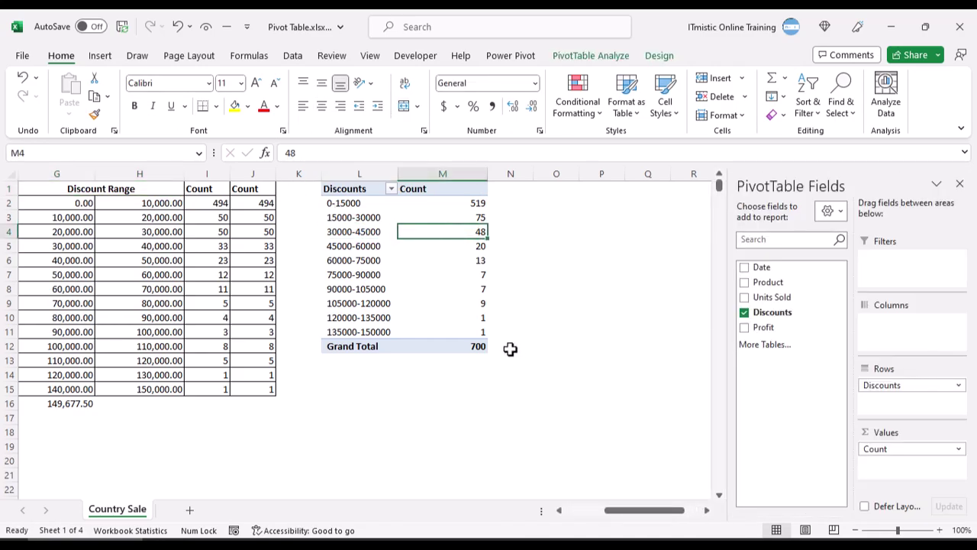
key(ctrl+Home)
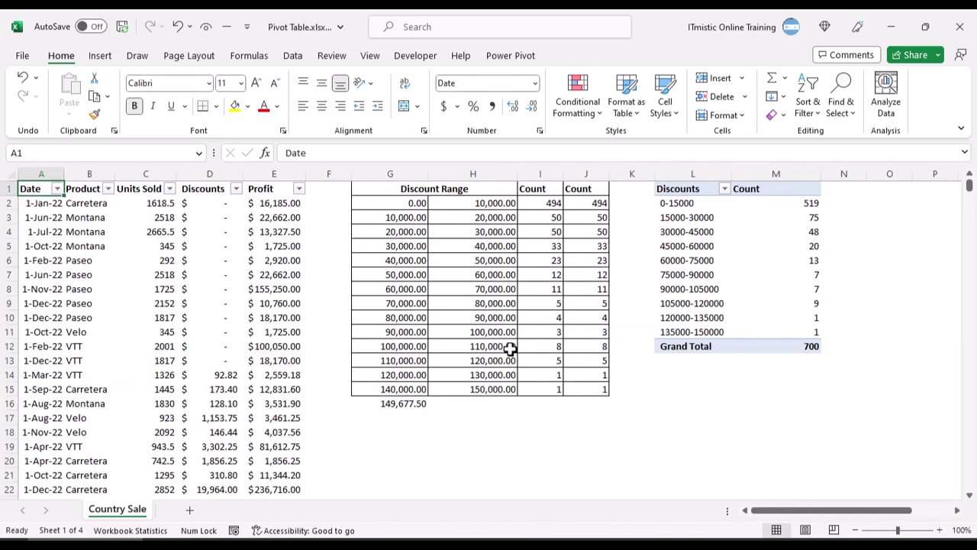
click(538, 233)
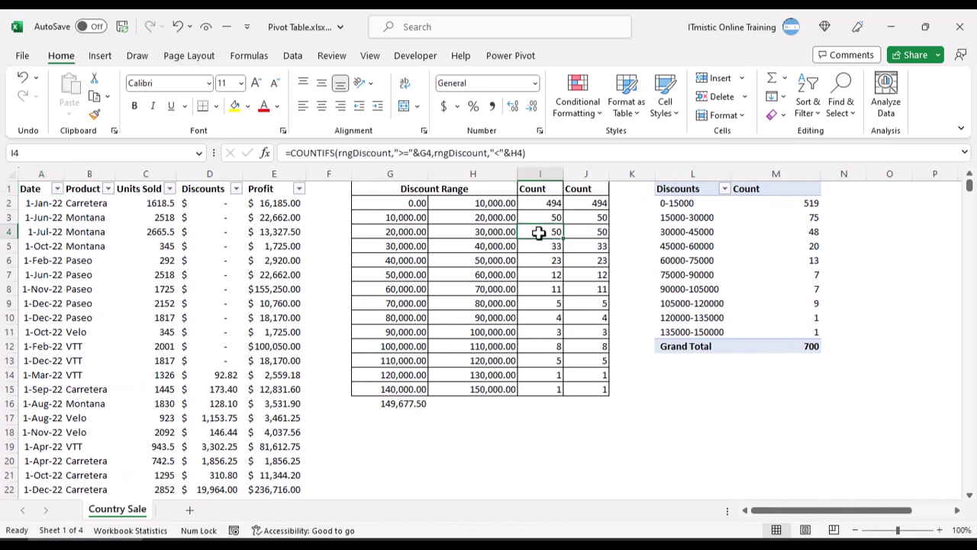